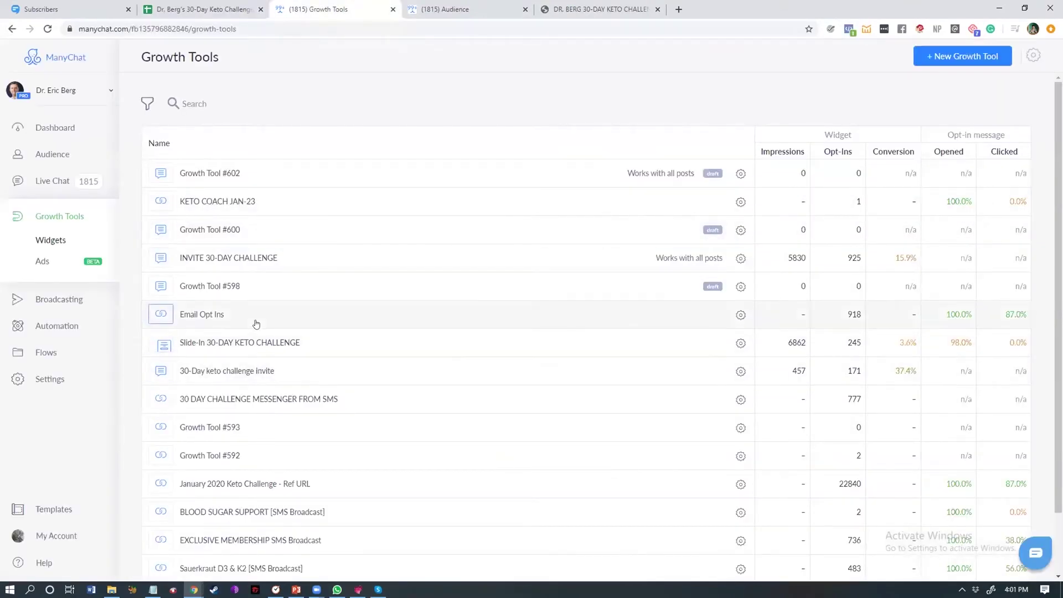
Open the opt-in message flow of the "January 2020 Keto Challenge - Ref URL" widget and collapse its statistics sidebar.
{"action": "scroll", "coordinate": [266, 388], "scroll_direction": "down", "scroll_amount": 1}
{"action": "left_click", "coordinate": [247, 414]}
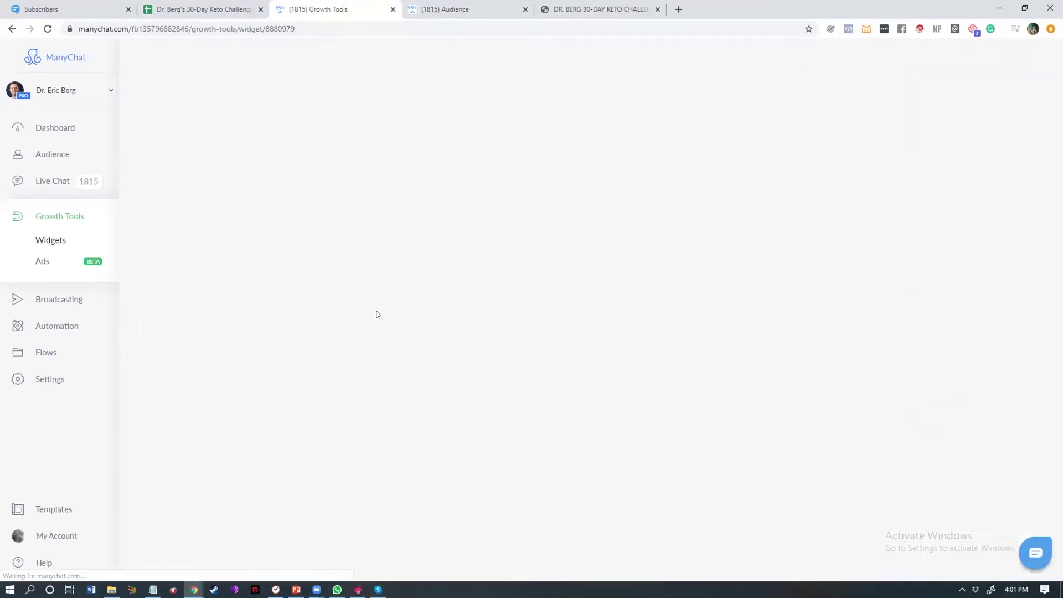
{"action": "left_click", "coordinate": [281, 184]}
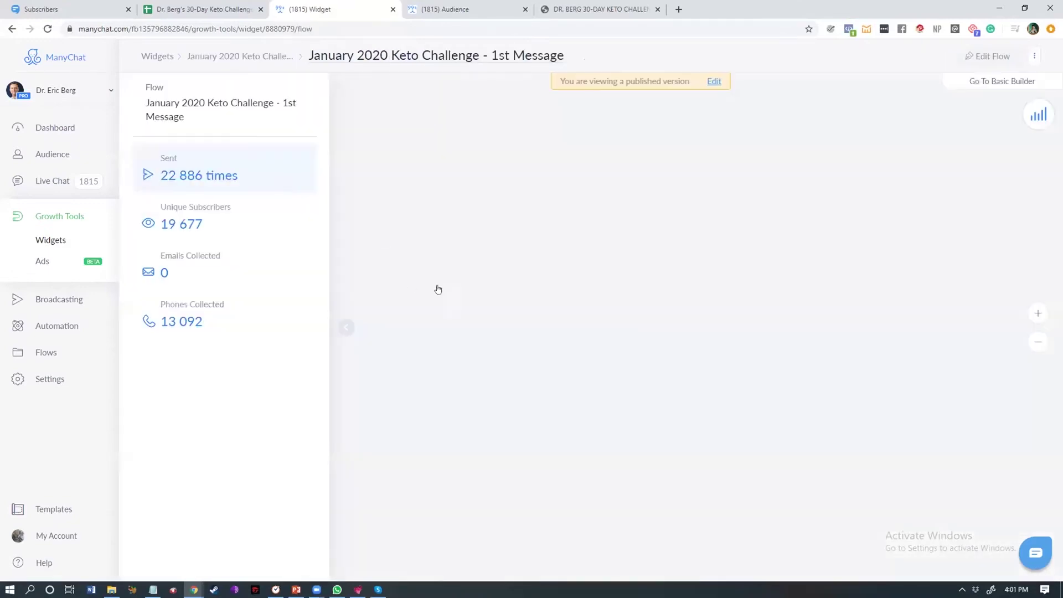
{"action": "left_click", "coordinate": [343, 331]}
Open the details of the phone Condition that follows the flow's starting message.
{"action": "scroll", "coordinate": [533, 367], "scroll_direction": "up", "scroll_amount": 3}
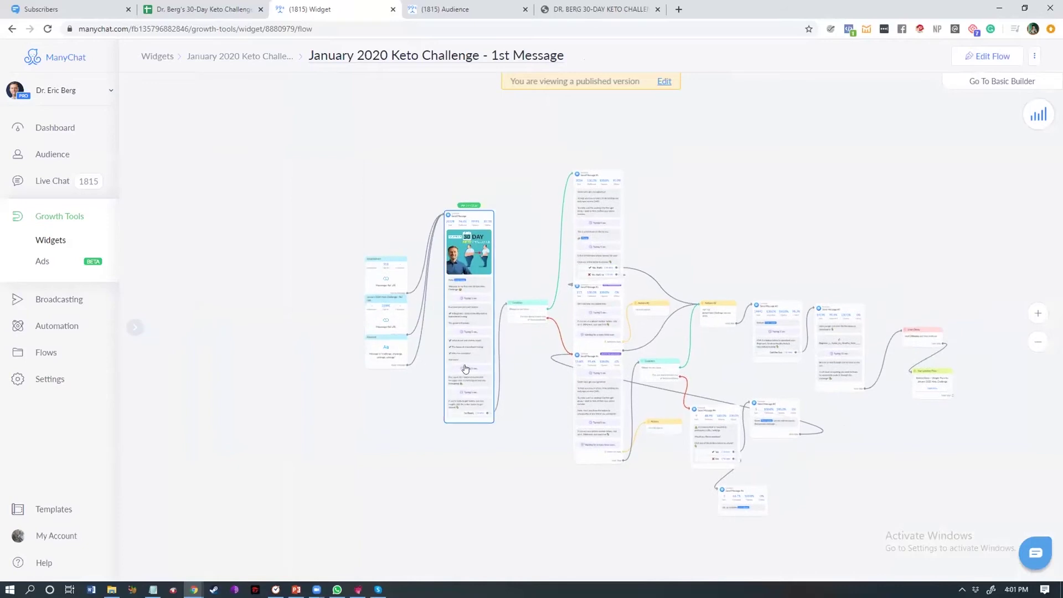
{"action": "left_click_drag", "start_coordinate": [554, 358], "coordinate": [487, 367]}
{"action": "scroll", "coordinate": [486, 367], "scroll_direction": "up", "scroll_amount": 2}
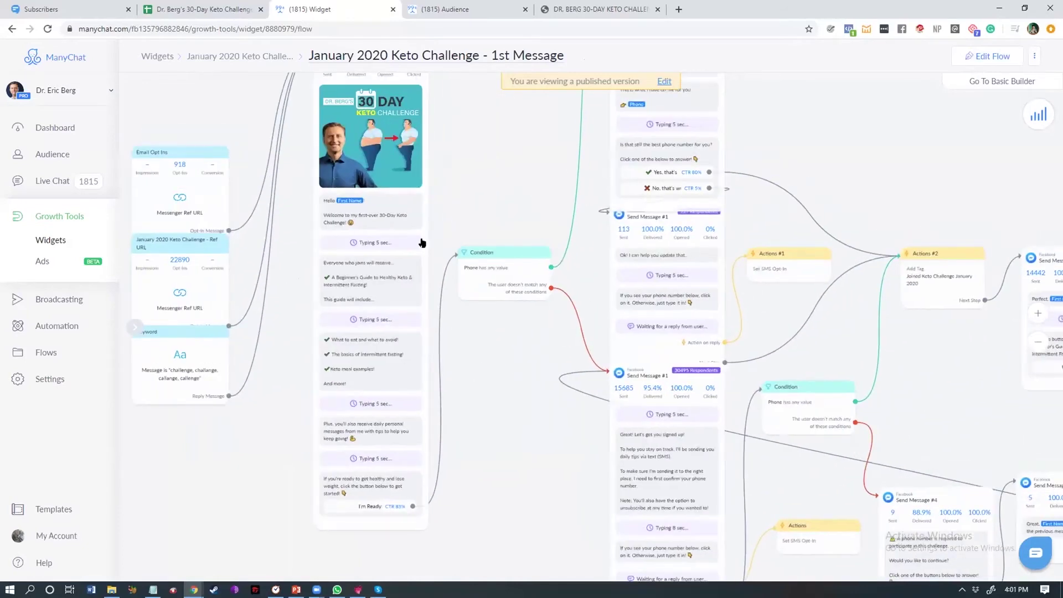
{"action": "scroll", "coordinate": [472, 344], "scroll_direction": "down", "scroll_amount": 3}
{"action": "scroll", "coordinate": [457, 318], "scroll_direction": "up", "scroll_amount": 5}
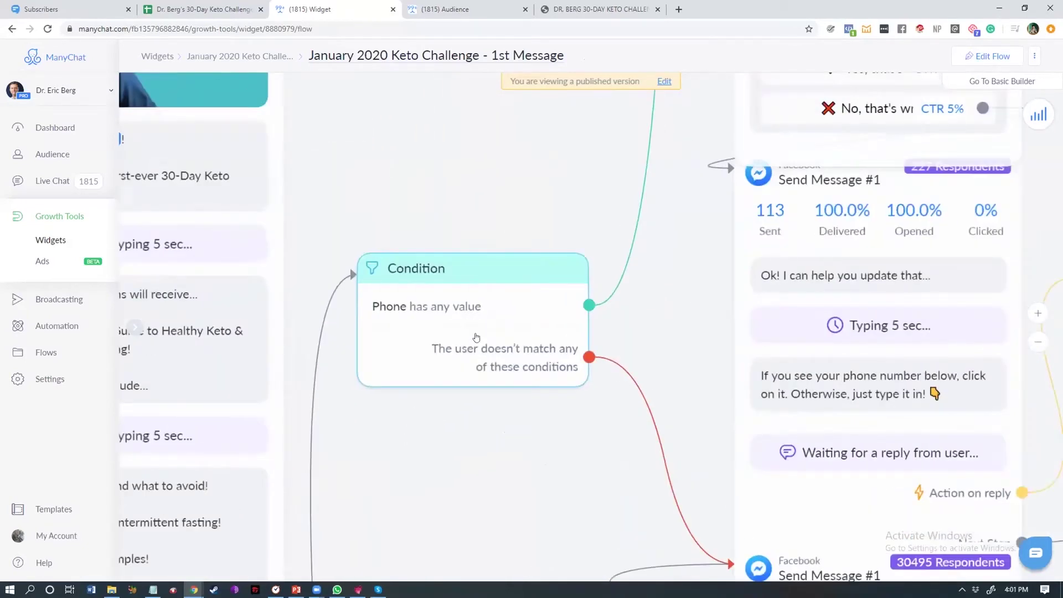
{"action": "left_click", "coordinate": [456, 317]}
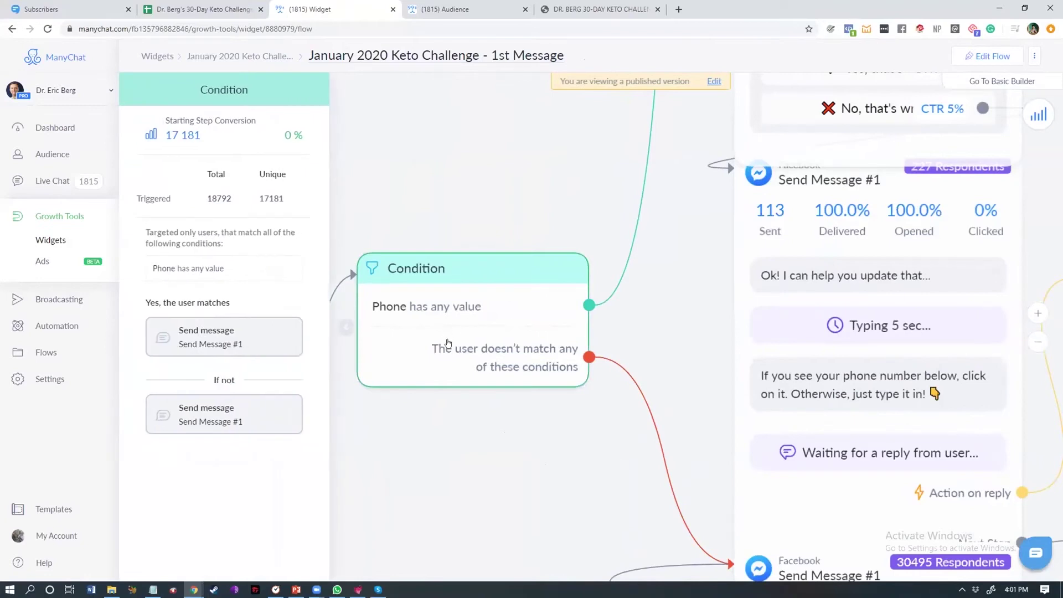
Open the Send Message #1 step on the branch for subscribers whose phone number is already on file.
{"action": "scroll", "coordinate": [445, 338], "scroll_direction": "down", "scroll_amount": 2}
{"action": "scroll", "coordinate": [499, 395], "scroll_direction": "down", "scroll_amount": 3}
{"action": "left_click_drag", "start_coordinate": [515, 388], "coordinate": [527, 437]}
{"action": "left_click", "coordinate": [527, 437]}
{"action": "scroll", "coordinate": [528, 429], "scroll_direction": "up", "scroll_amount": 3}
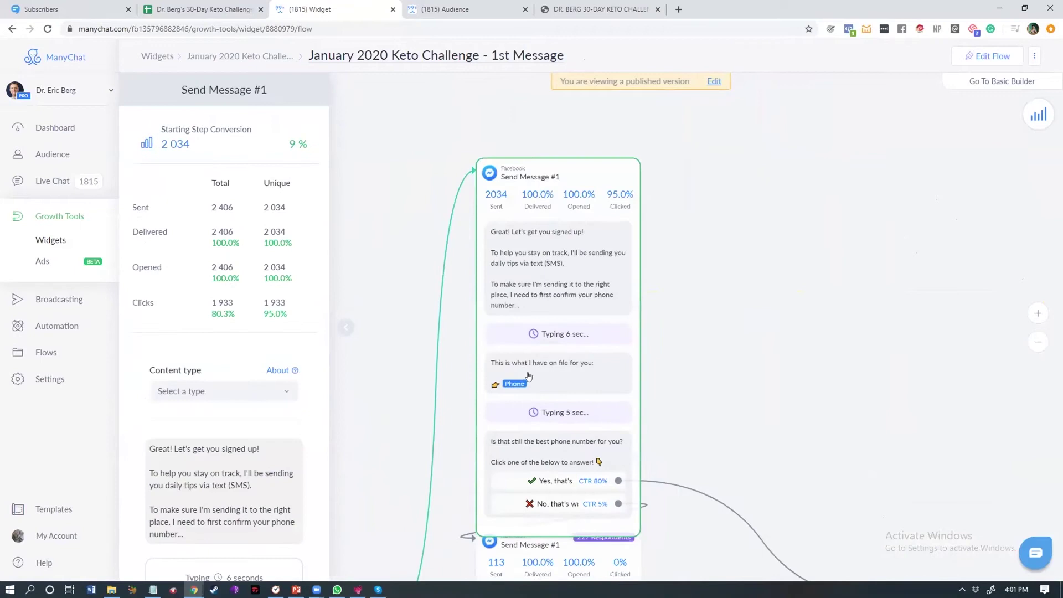
Examine the phone update and phone request messages, and open the details of the second phone Condition leading to Actions #2.
{"action": "scroll", "coordinate": [545, 429], "scroll_direction": "down", "scroll_amount": 1}
{"action": "left_click_drag", "start_coordinate": [634, 490], "coordinate": [601, 224]}
{"action": "scroll", "coordinate": [600, 224], "scroll_direction": "down", "scroll_amount": 2}
{"action": "scroll", "coordinate": [591, 361], "scroll_direction": "up", "scroll_amount": 2}
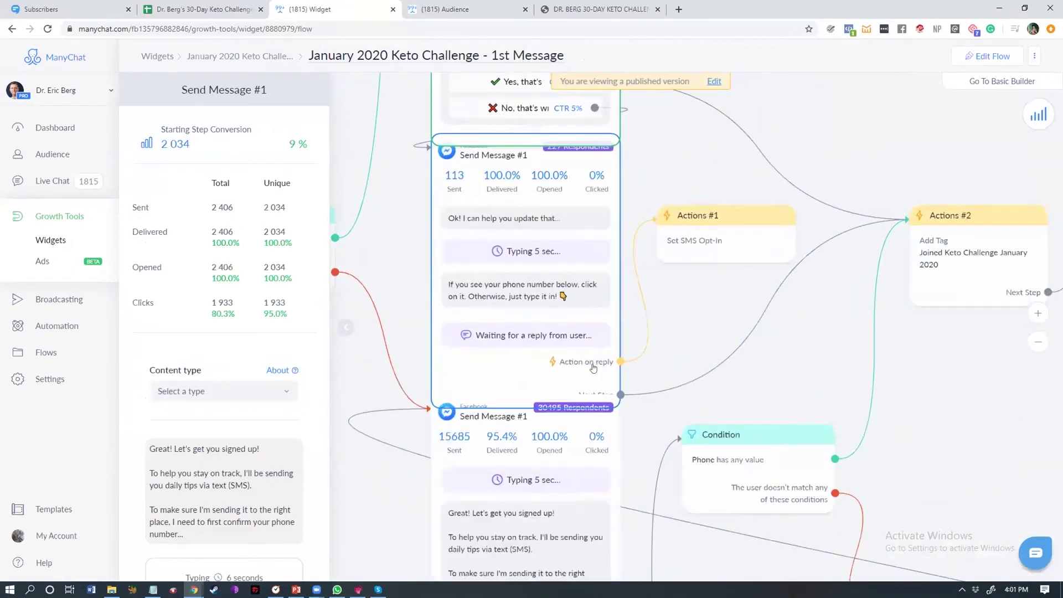
{"action": "scroll", "coordinate": [664, 259], "scroll_direction": "down", "scroll_amount": 4}
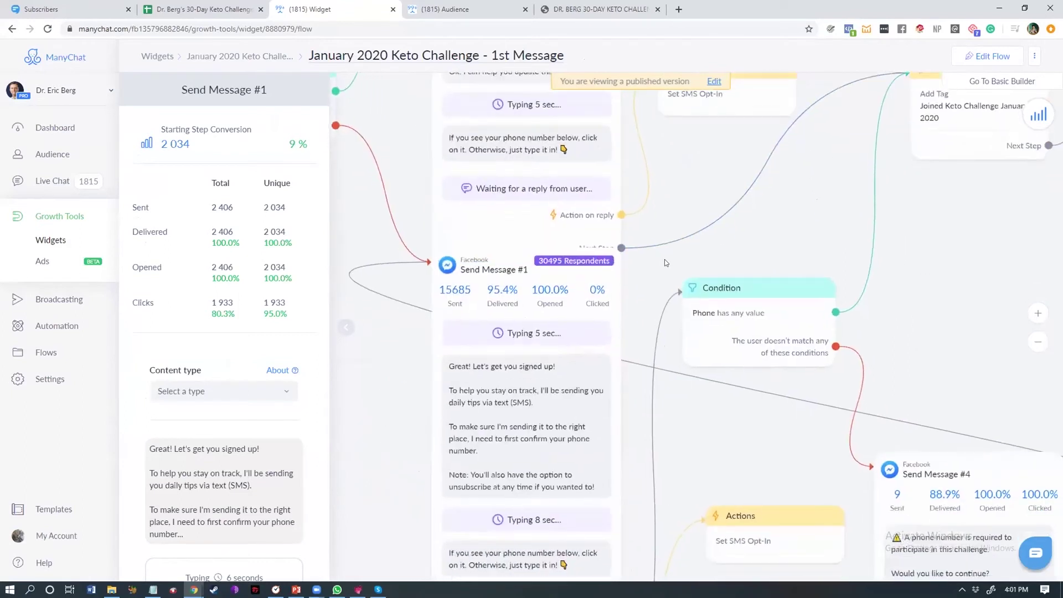
{"action": "left_click_drag", "start_coordinate": [707, 382], "coordinate": [667, 384]}
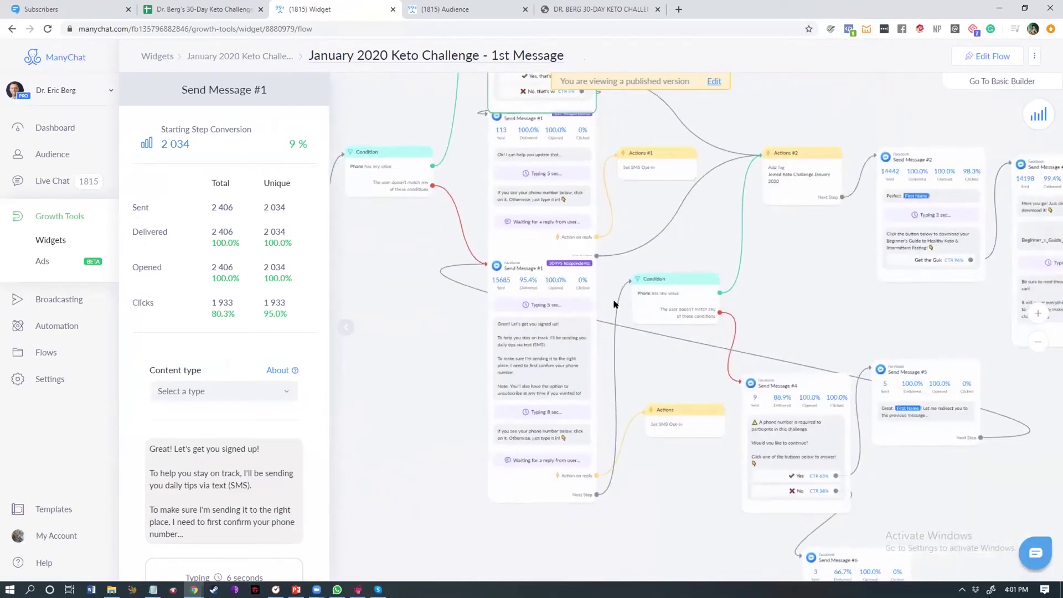
{"action": "left_click_drag", "start_coordinate": [662, 308], "coordinate": [637, 341]}
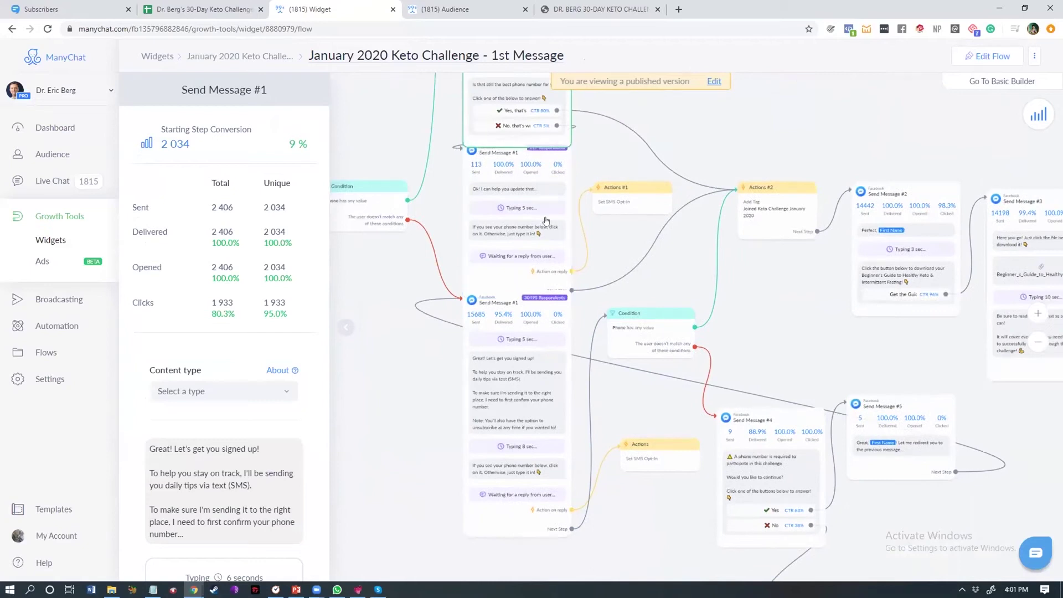
{"action": "left_click", "coordinate": [633, 344]}
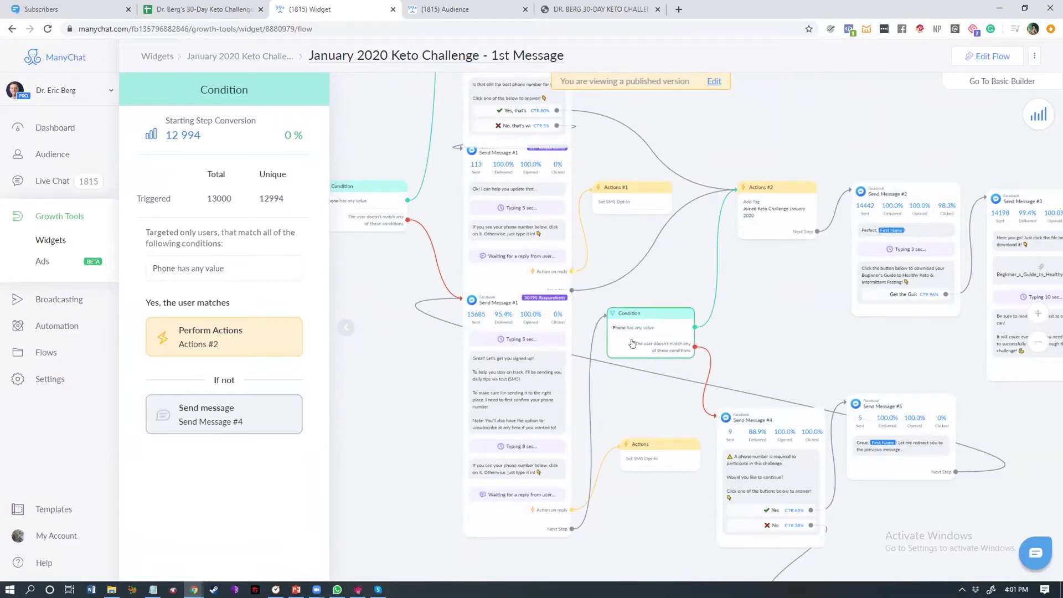
Examine Send Message #4 and its Yes and No branches for subscribers who gave no phone number.
{"action": "scroll", "coordinate": [691, 323], "scroll_direction": "up", "scroll_amount": 3}
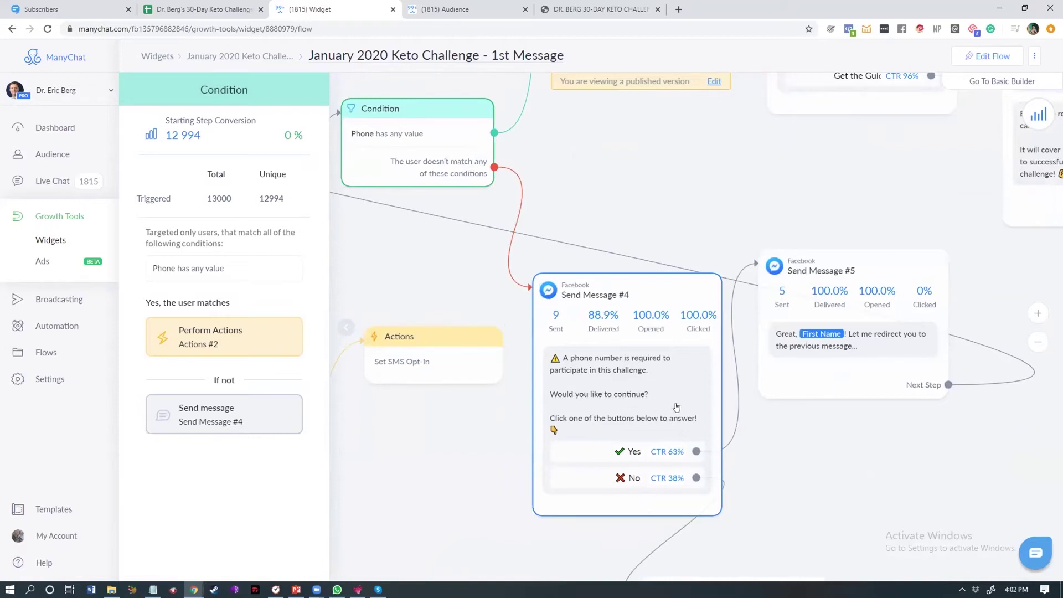
{"action": "scroll", "coordinate": [892, 433], "scroll_direction": "down", "scroll_amount": 3}
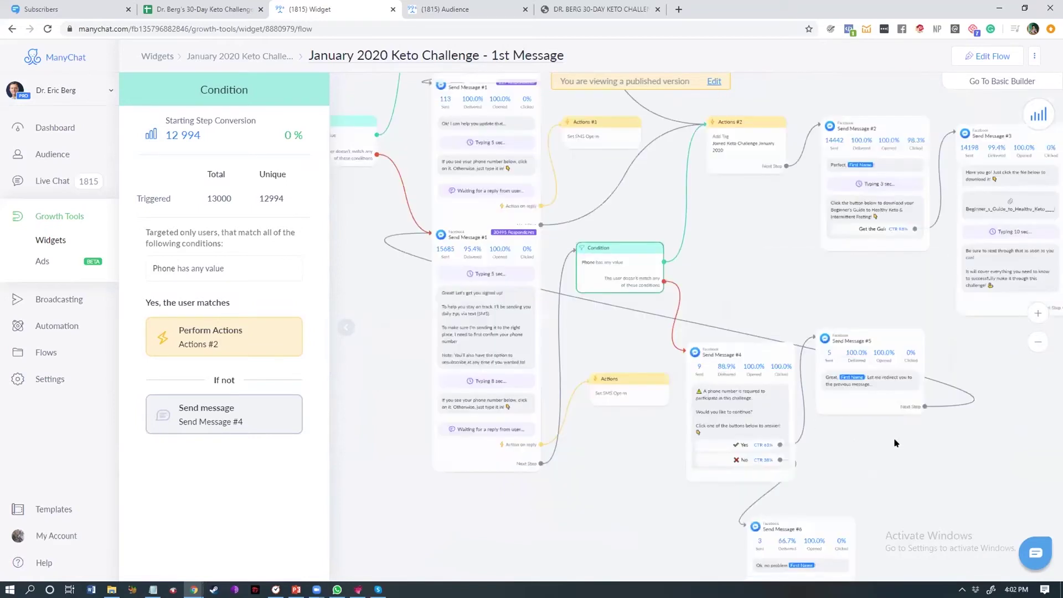
{"action": "scroll", "coordinate": [540, 213], "scroll_direction": "up", "scroll_amount": 1}
{"action": "left_click_drag", "start_coordinate": [531, 216], "coordinate": [540, 232]}
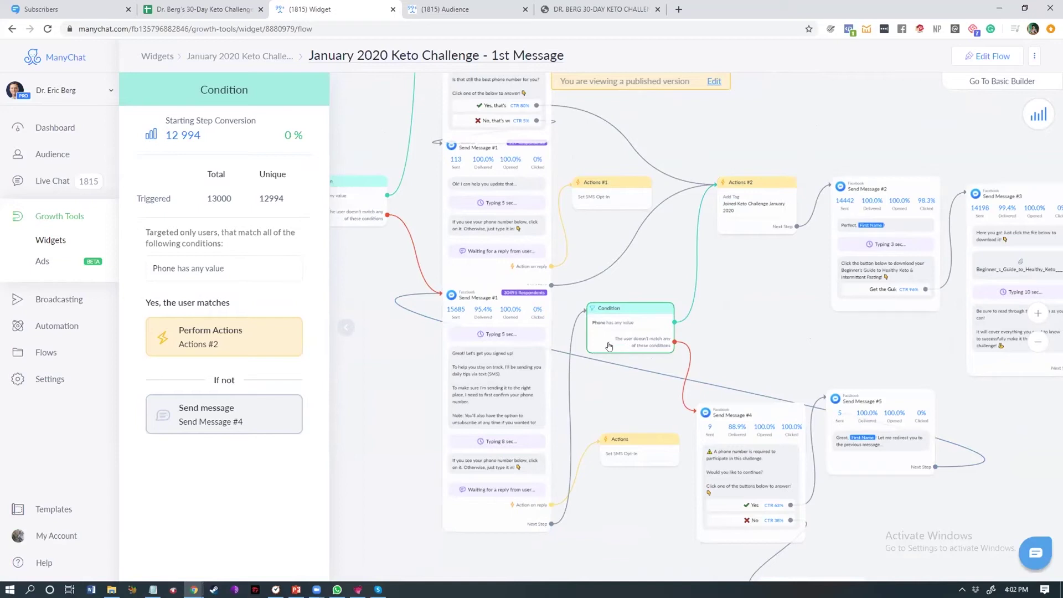
Examine the guide delivery messages from Actions #2 through Send Message #3 and the Smart Delay.
{"action": "left_click_drag", "start_coordinate": [733, 340], "coordinate": [697, 344]}
{"action": "scroll", "coordinate": [697, 344], "scroll_direction": "right", "scroll_amount": 10}
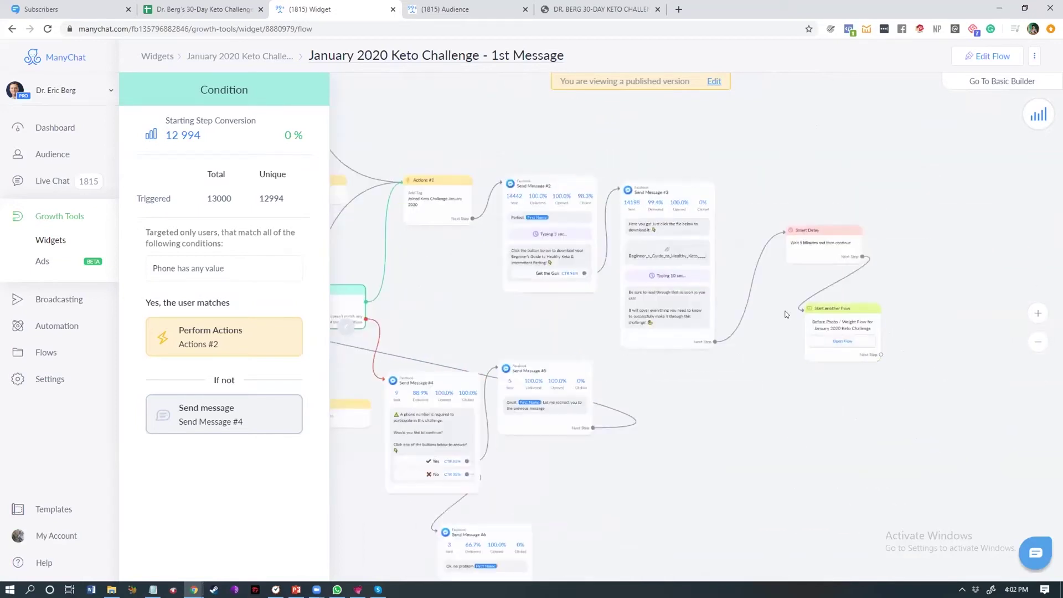
{"action": "scroll", "coordinate": [838, 341], "scroll_direction": "up", "scroll_amount": 5}
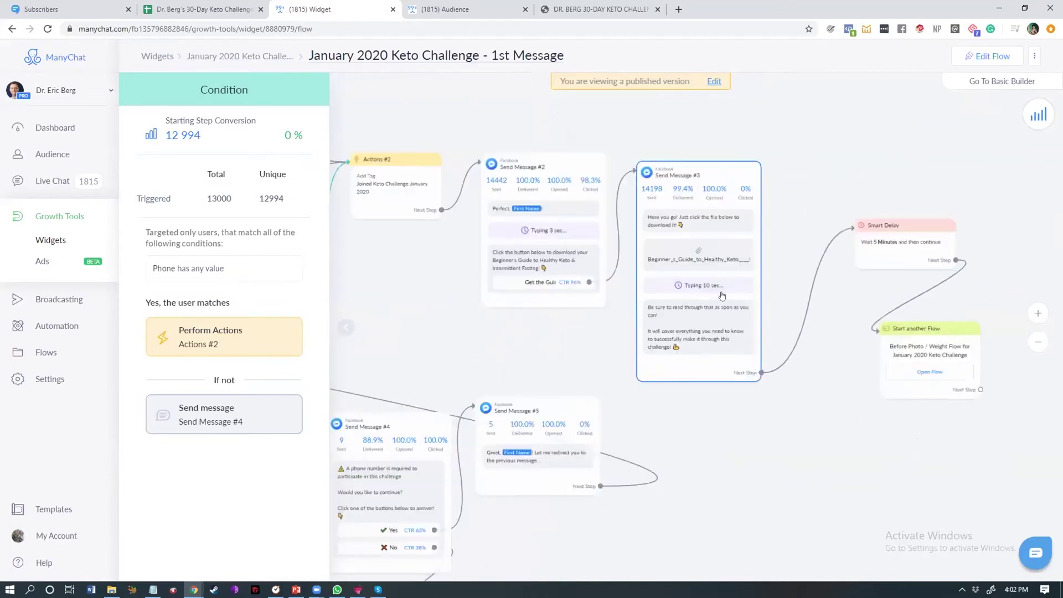
Switch to the keto challenge mind map and select the "FREEBIE (Meal Plan) delivered to User" node.
{"action": "key", "text": "ctrl+9"}
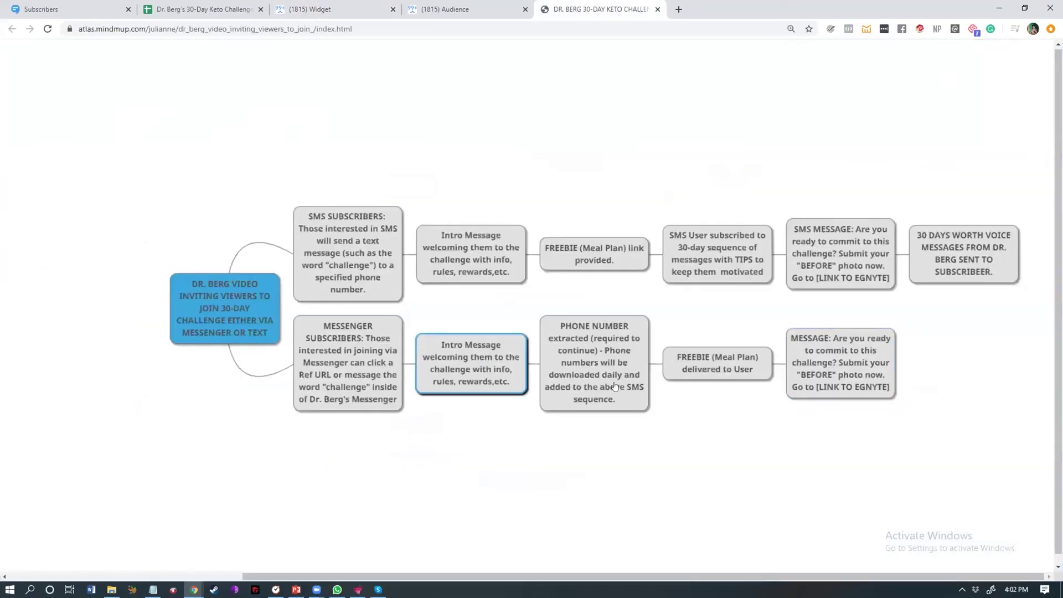
{"action": "left_click", "coordinate": [725, 375]}
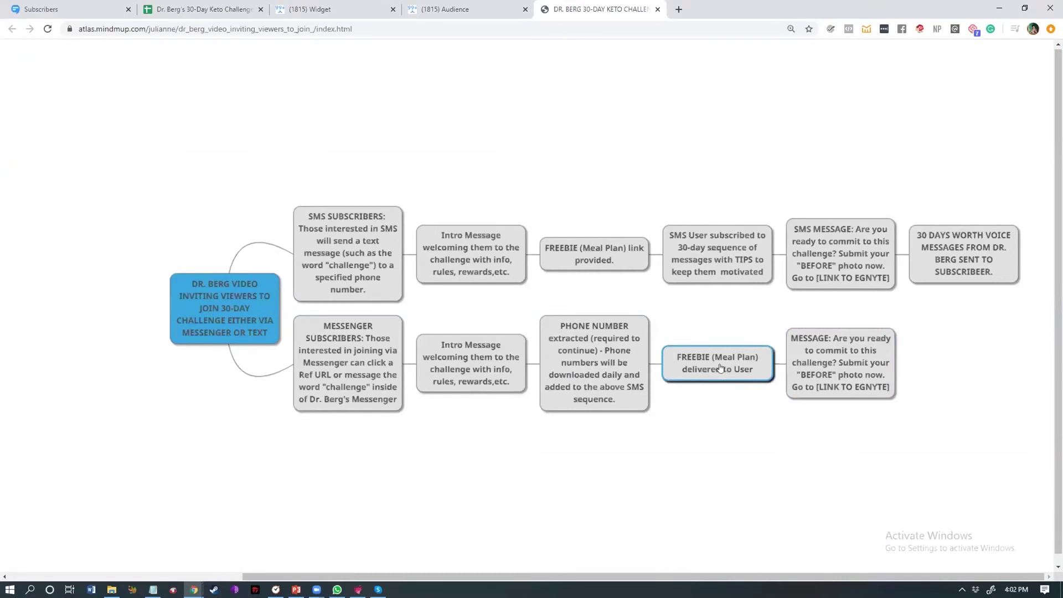
Return to the ManyChat widget flow and open the linked "Before Photo / Weight Flow for January 2020 Keto Challenge".
{"action": "left_click", "coordinate": [356, 4]}
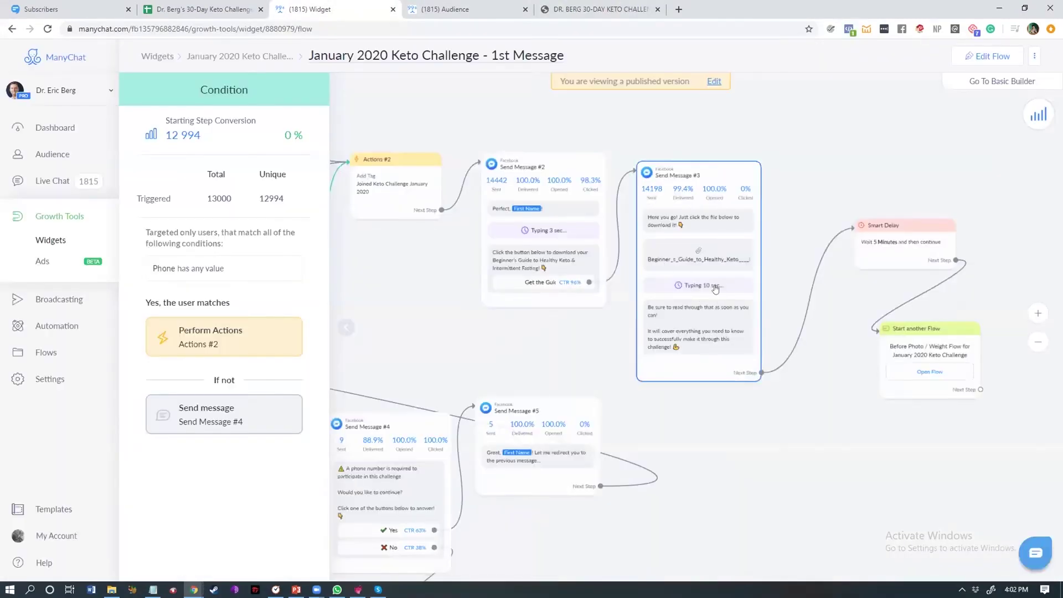
{"action": "left_click_drag", "start_coordinate": [767, 271], "coordinate": [657, 261]}
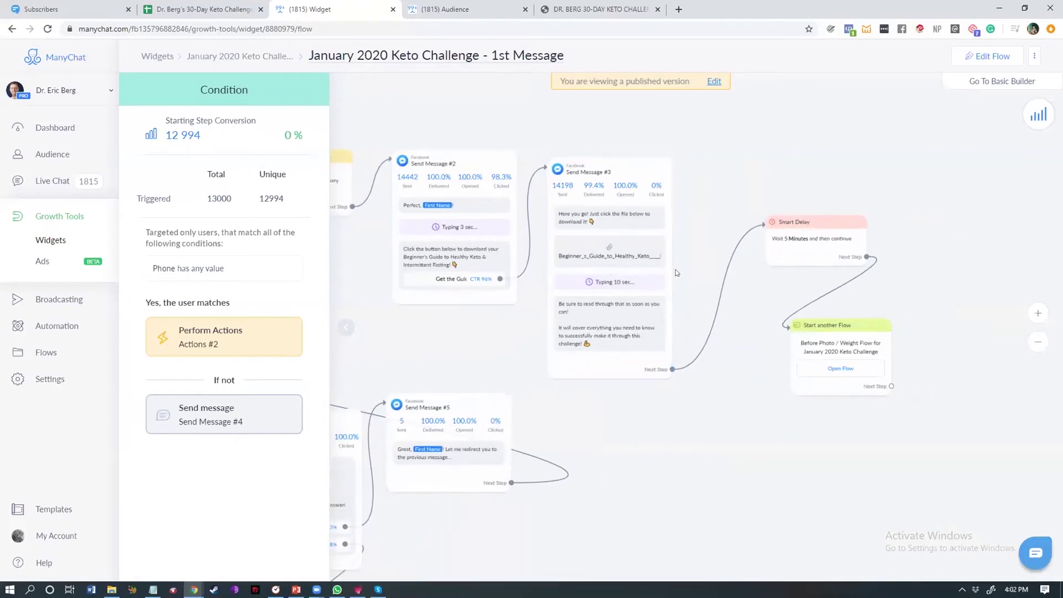
{"action": "left_click", "coordinate": [831, 370]}
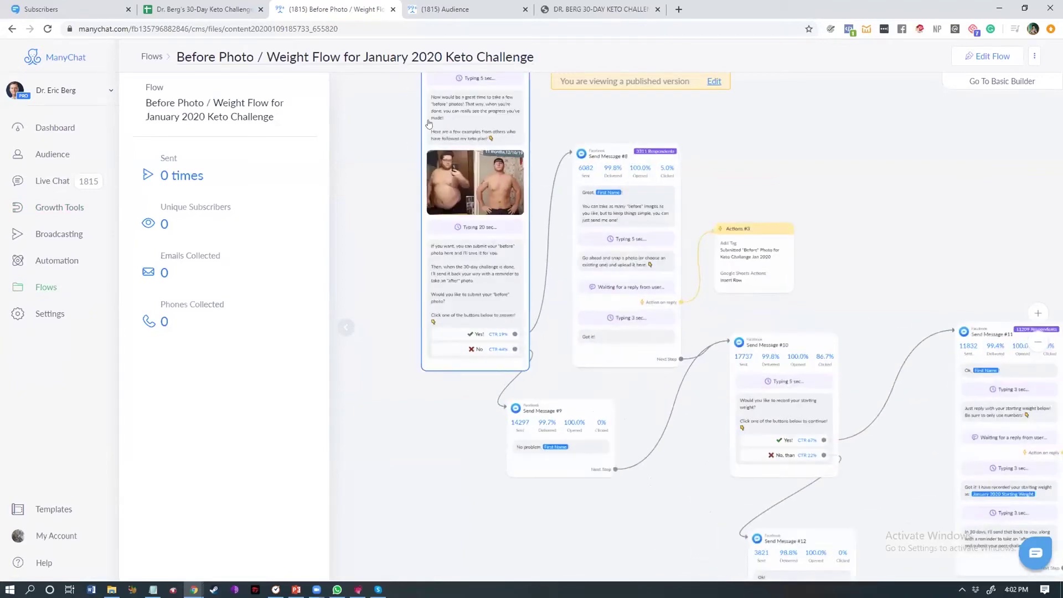
Open Send Message #8, which asks for the "before" photo, in the flow's edit mode.
{"action": "left_click_drag", "start_coordinate": [606, 341], "coordinate": [481, 299]}
{"action": "scroll", "coordinate": [510, 264], "scroll_direction": "up", "scroll_amount": 2}
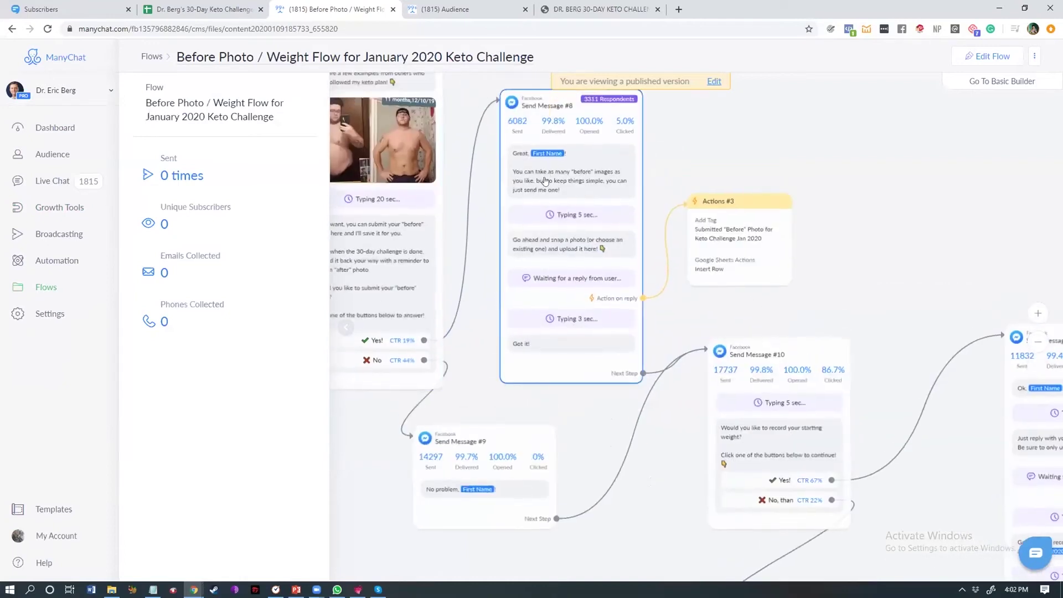
{"action": "scroll", "coordinate": [545, 177], "scroll_direction": "up", "scroll_amount": 3}
{"action": "double_click", "coordinate": [607, 185]}
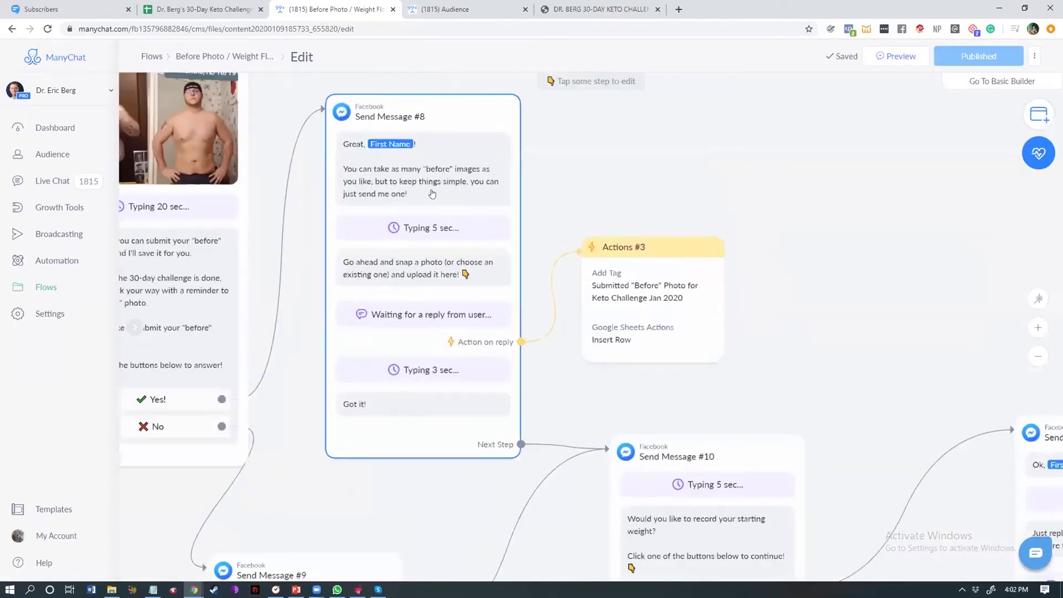
Open the photo upload prompt's user input settings and highlight the custom field that stores the response.
{"action": "scroll", "coordinate": [241, 284], "scroll_direction": "down", "scroll_amount": 3}
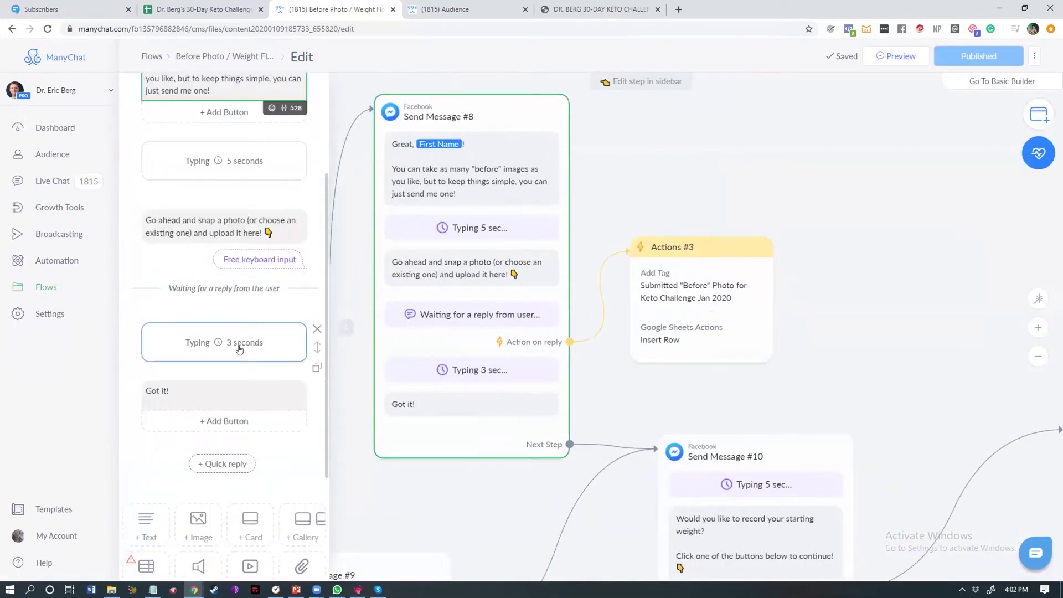
{"action": "left_click", "coordinate": [238, 229]}
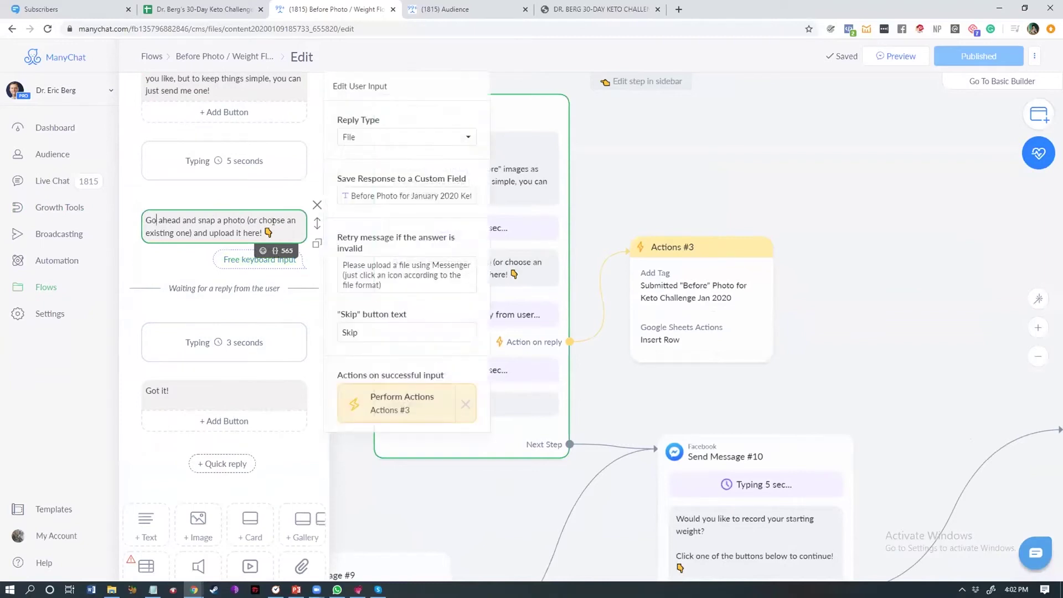
{"action": "key", "text": "ctrl+shift+End"}
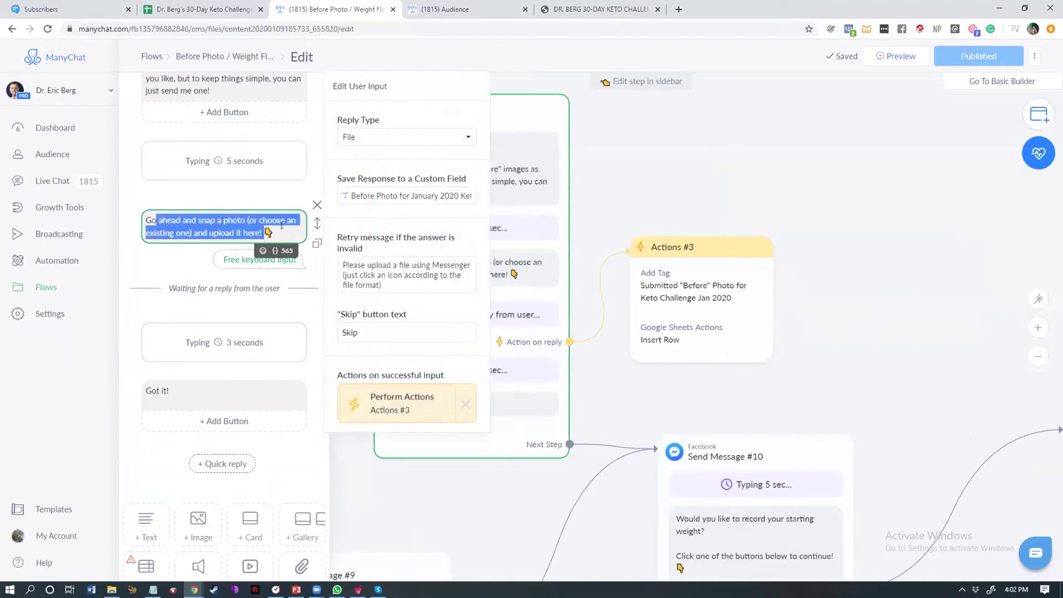
{"action": "left_click_drag", "start_coordinate": [391, 197], "coordinate": [456, 198]}
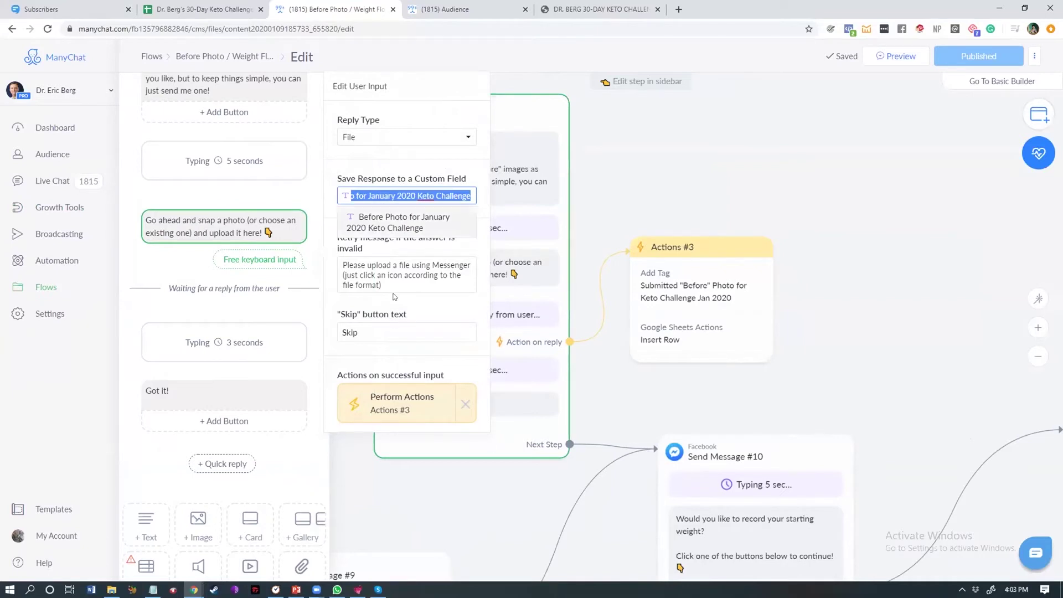
Examine the column mapping of the Google Sheets Insert Row action in Actions #3, and close it without saving.
{"action": "left_click", "coordinate": [671, 321]}
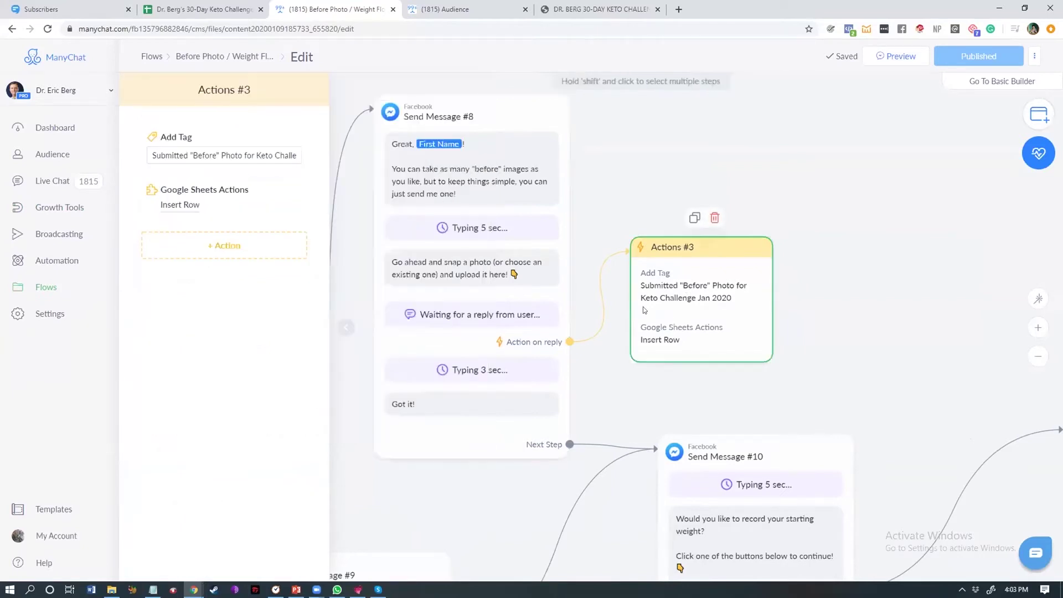
{"action": "left_click", "coordinate": [204, 198]}
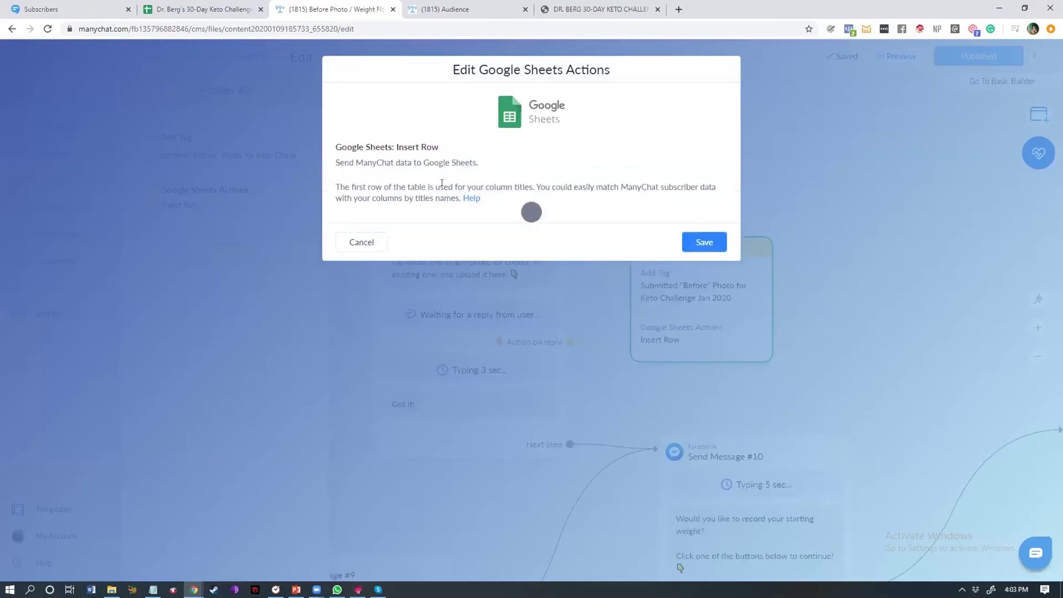
{"action": "scroll", "coordinate": [460, 261], "scroll_direction": "down", "scroll_amount": 3}
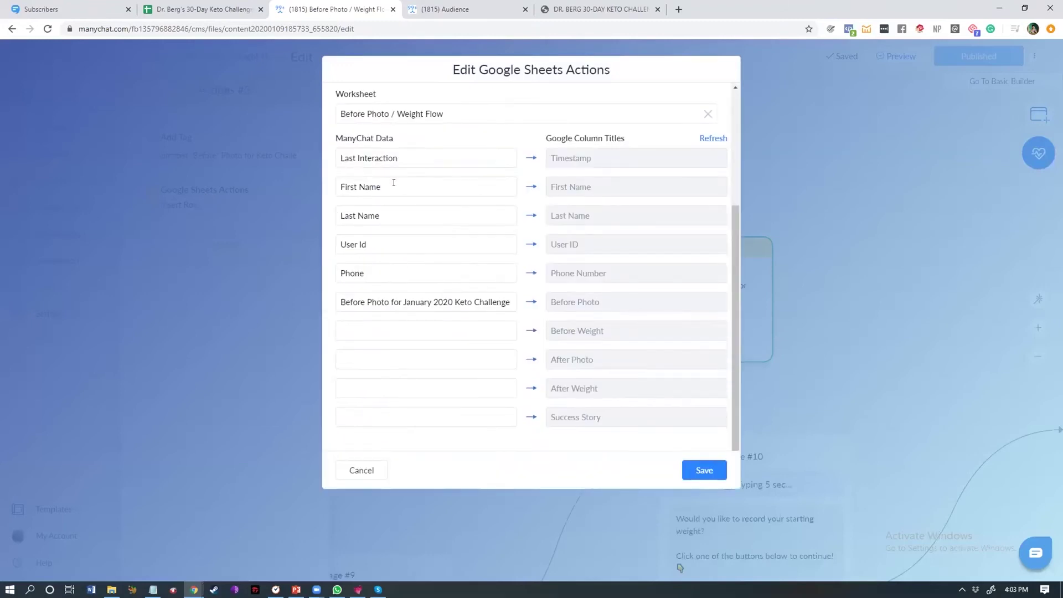
{"action": "scroll", "coordinate": [478, 299], "scroll_direction": "up", "scroll_amount": 2}
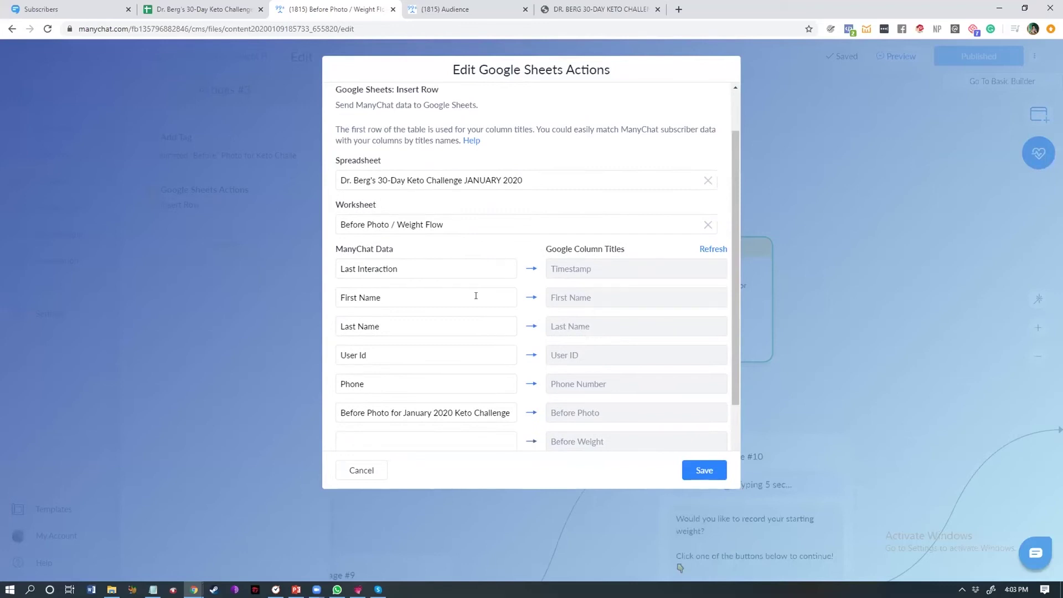
{"action": "scroll", "coordinate": [475, 296], "scroll_direction": "down", "scroll_amount": 2}
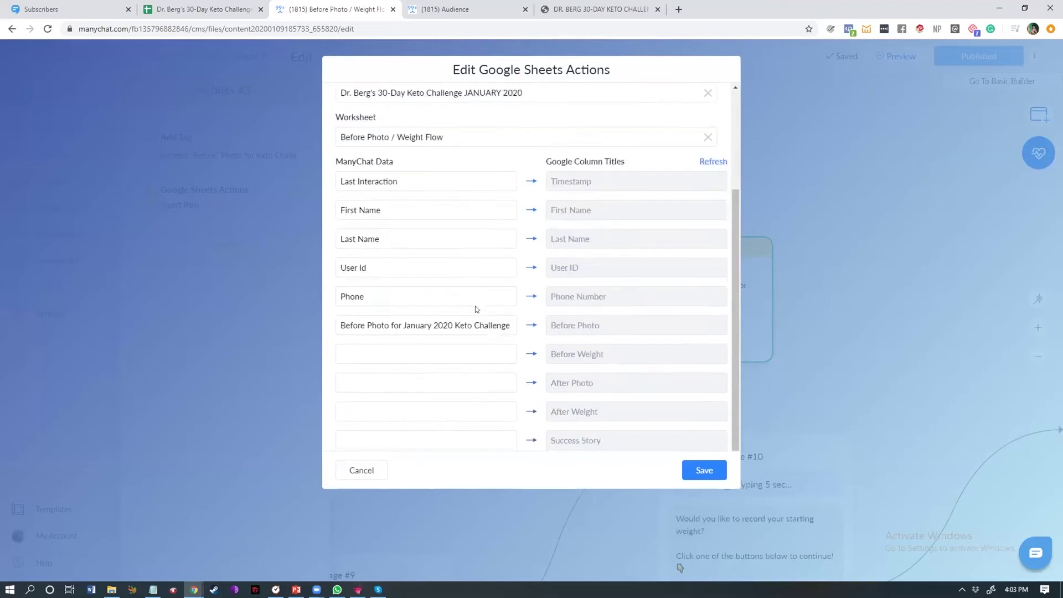
{"action": "left_click", "coordinate": [369, 469]}
Open Send Message #11, which asks subscribers for their starting weight, for editing.
{"action": "scroll", "coordinate": [683, 376], "scroll_direction": "down", "scroll_amount": 5}
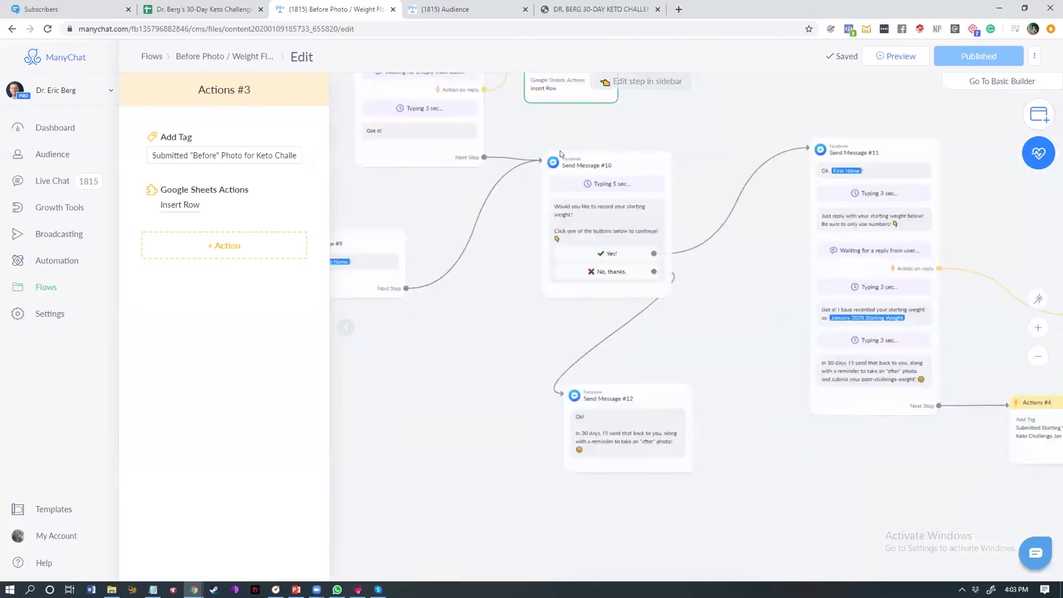
{"action": "scroll", "coordinate": [586, 207], "scroll_direction": "up", "scroll_amount": 2}
{"action": "scroll", "coordinate": [798, 318], "scroll_direction": "right", "scroll_amount": 4}
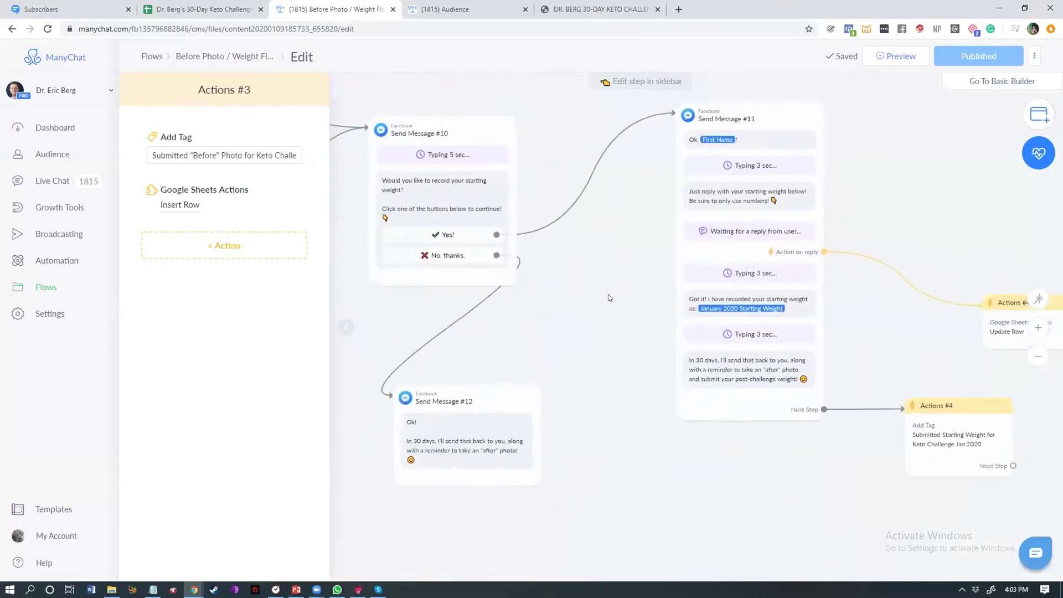
{"action": "scroll", "coordinate": [798, 299], "scroll_direction": "right", "scroll_amount": 4}
{"action": "left_click", "coordinate": [584, 280]}
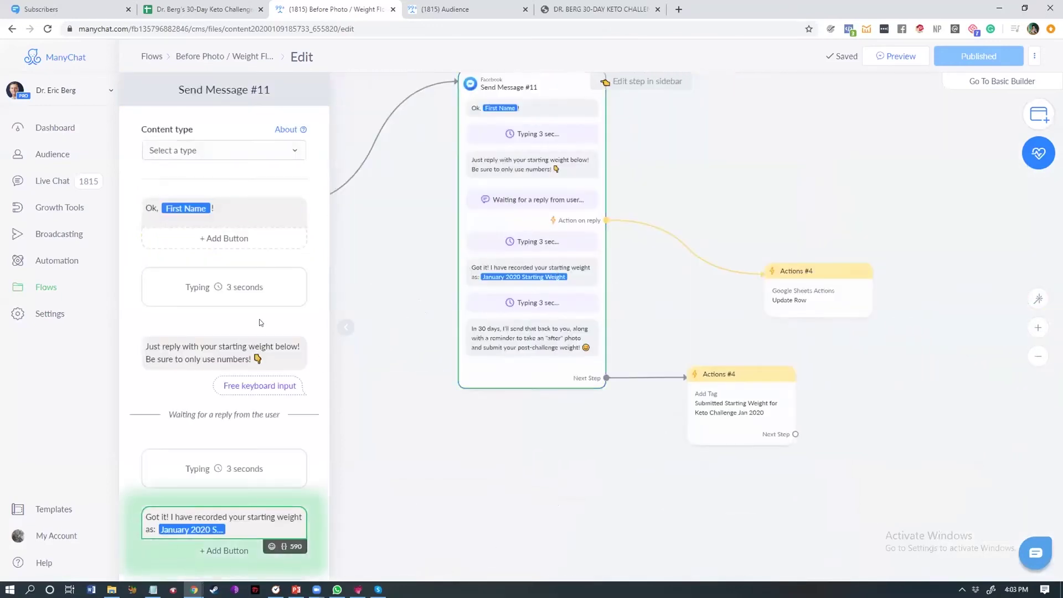
Examine the starting weight prompt's user input settings, including its Number reply type and custom field for the response.
{"action": "scroll", "coordinate": [240, 361], "scroll_direction": "down", "scroll_amount": 4}
{"action": "left_click", "coordinate": [259, 164]}
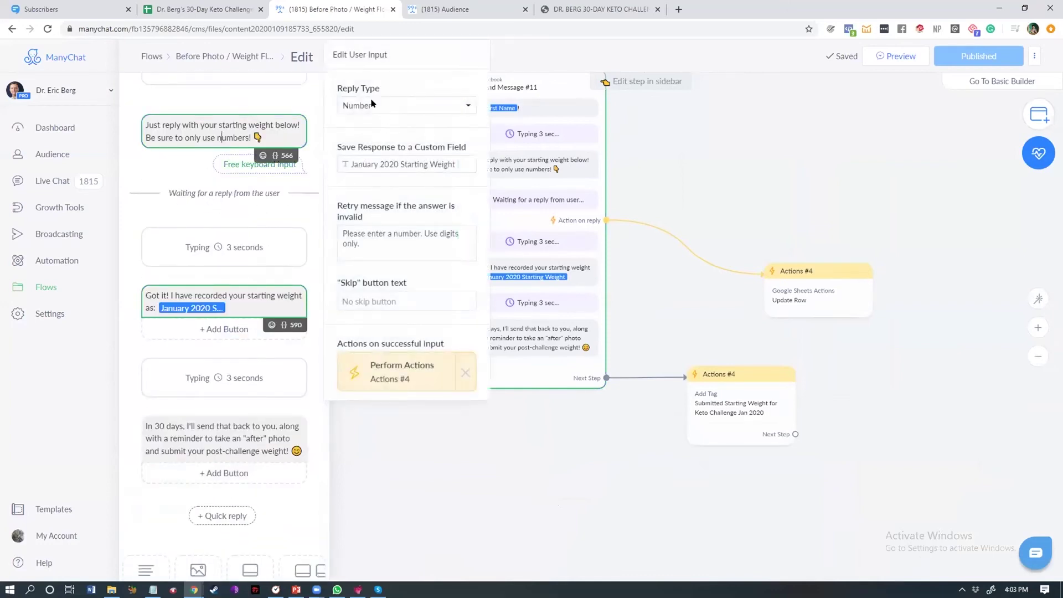
{"action": "left_click", "coordinate": [217, 137]}
{"action": "scroll", "coordinate": [221, 171], "scroll_direction": "up", "scroll_amount": 2}
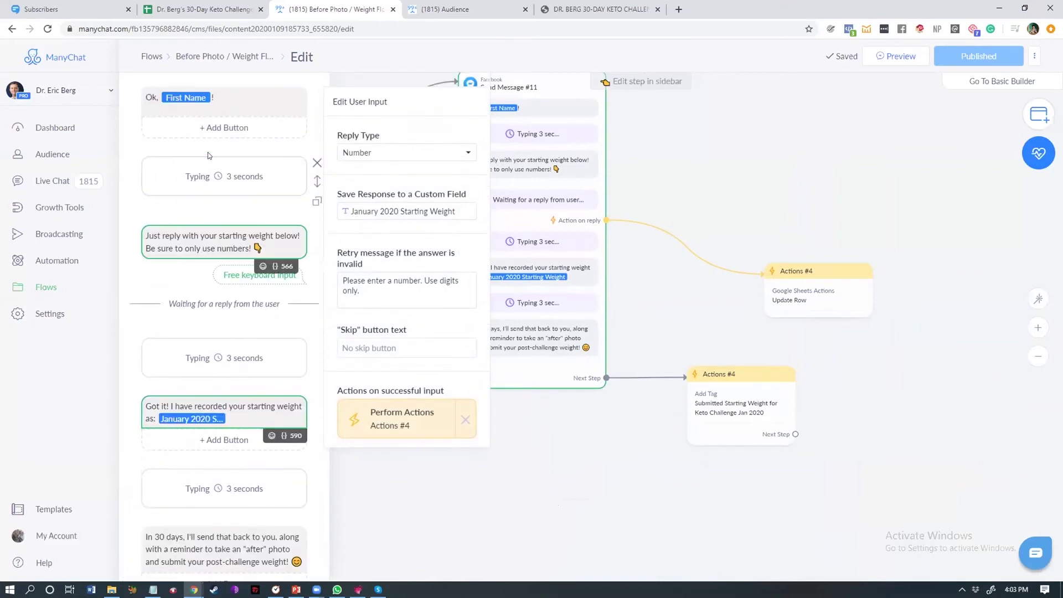
{"action": "left_click_drag", "start_coordinate": [723, 293], "coordinate": [630, 299]}
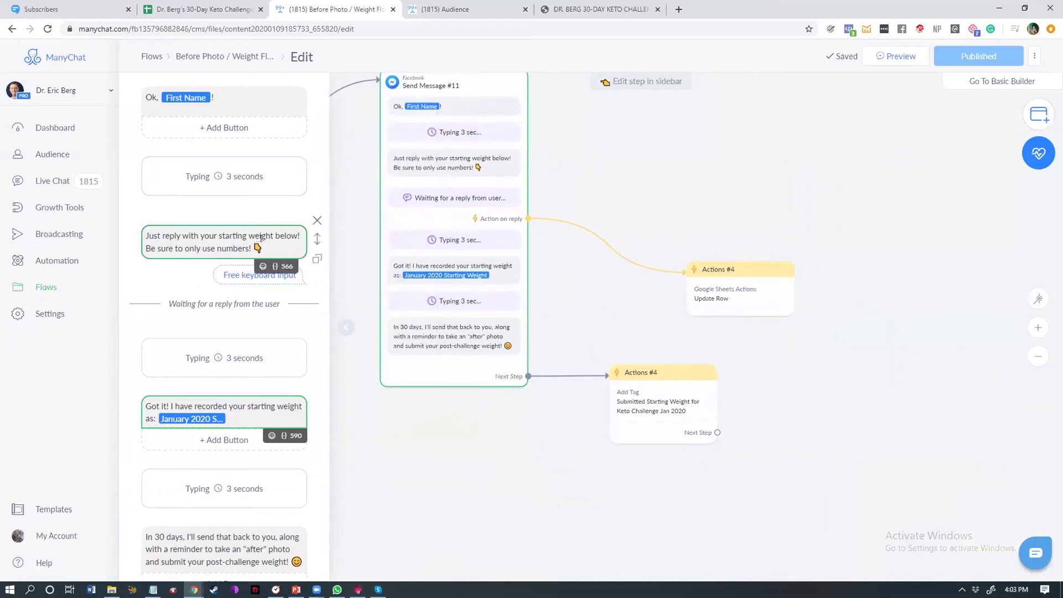
{"action": "left_click", "coordinate": [271, 245]}
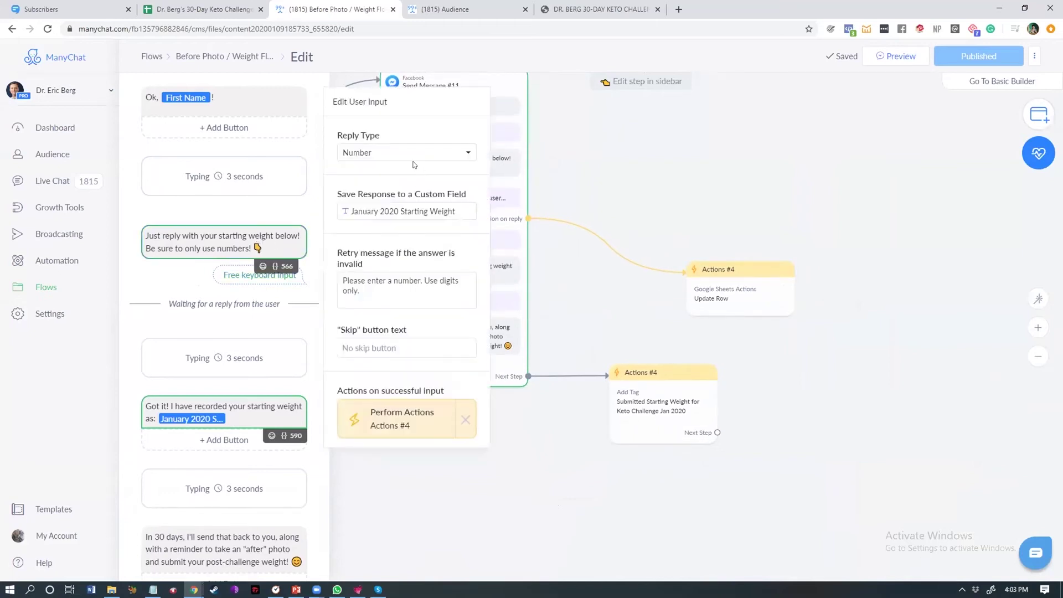
Open the Google Sheets Update Row action in Actions #4 and highlight its "Update Row" title.
{"action": "left_click", "coordinate": [750, 295]}
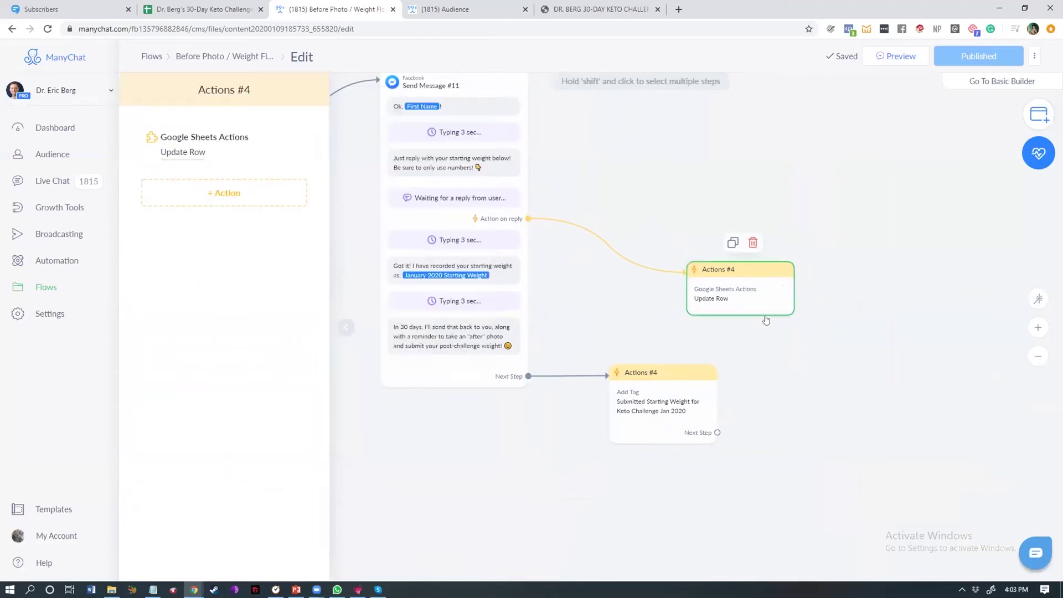
{"action": "left_click", "coordinate": [216, 143]}
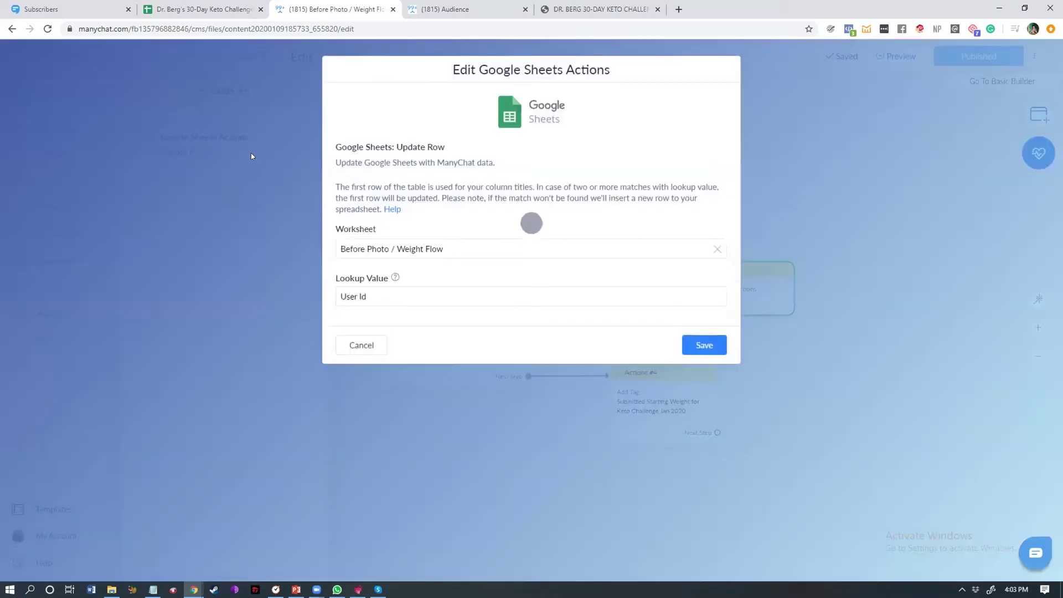
{"action": "scroll", "coordinate": [465, 271], "scroll_direction": "down", "scroll_amount": 3}
{"action": "scroll", "coordinate": [463, 273], "scroll_direction": "up", "scroll_amount": 3}
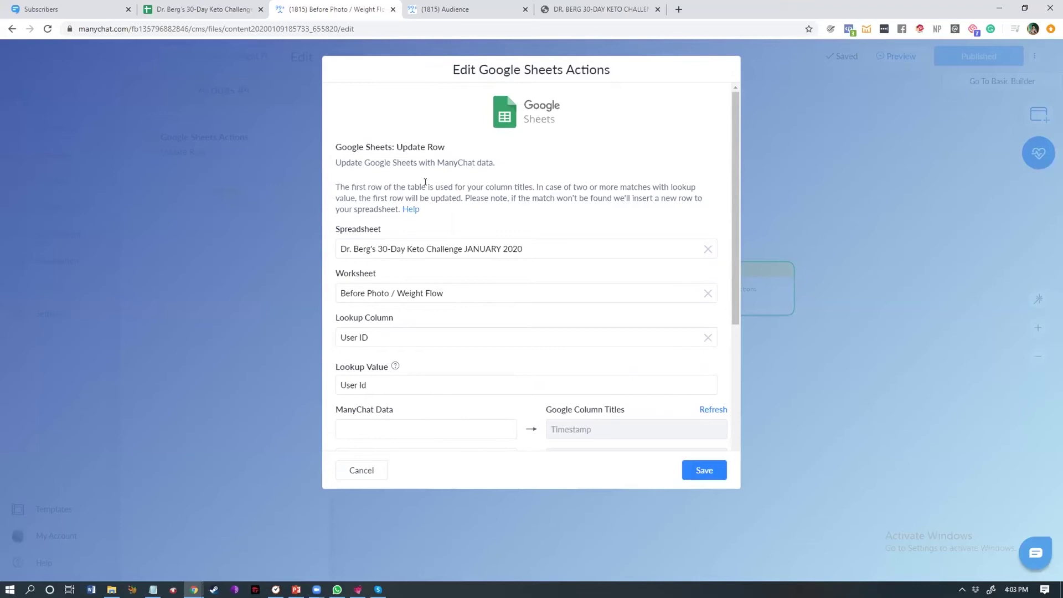
{"action": "left_click_drag", "start_coordinate": [397, 146], "coordinate": [506, 140]}
{"action": "scroll", "coordinate": [487, 188], "scroll_direction": "down", "scroll_amount": 1}
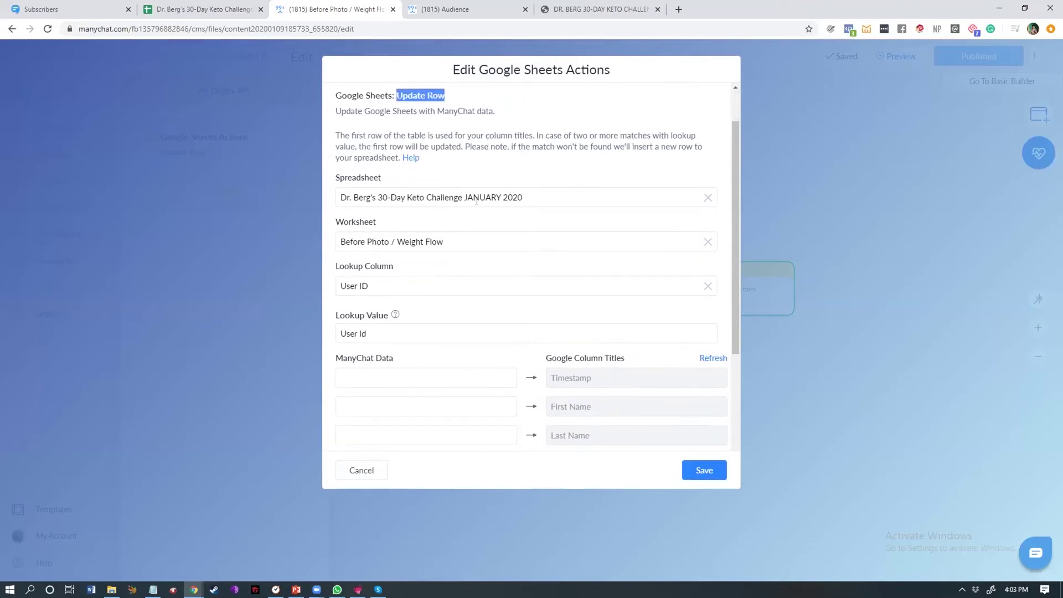
Highlight the Lookup Column label and examine the column choices available for matching rows by User ID.
{"action": "left_click", "coordinate": [361, 282]}
{"action": "left_click", "coordinate": [376, 264]}
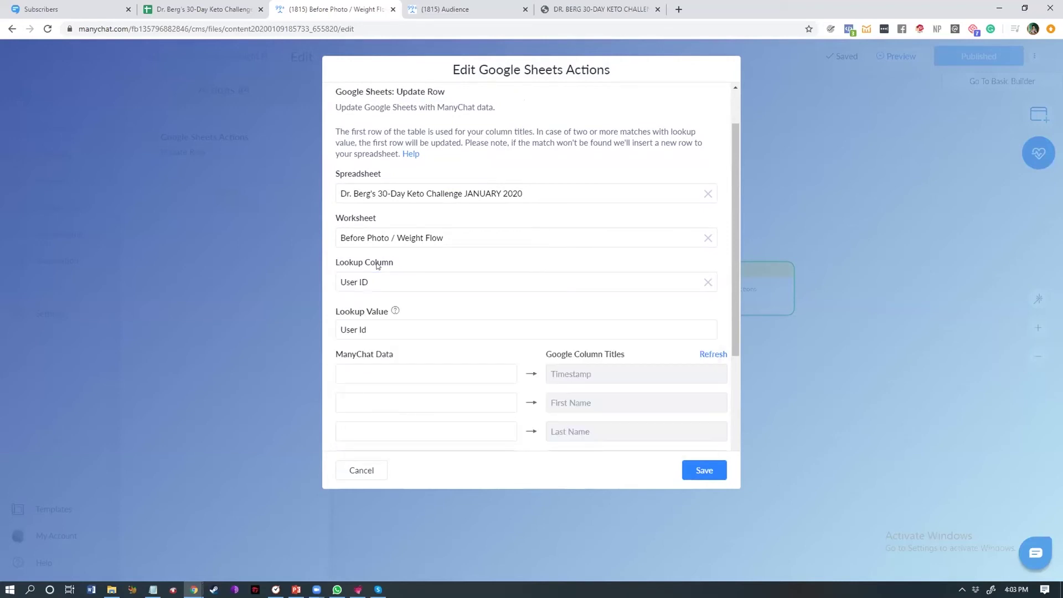
{"action": "left_click", "coordinate": [339, 285]}
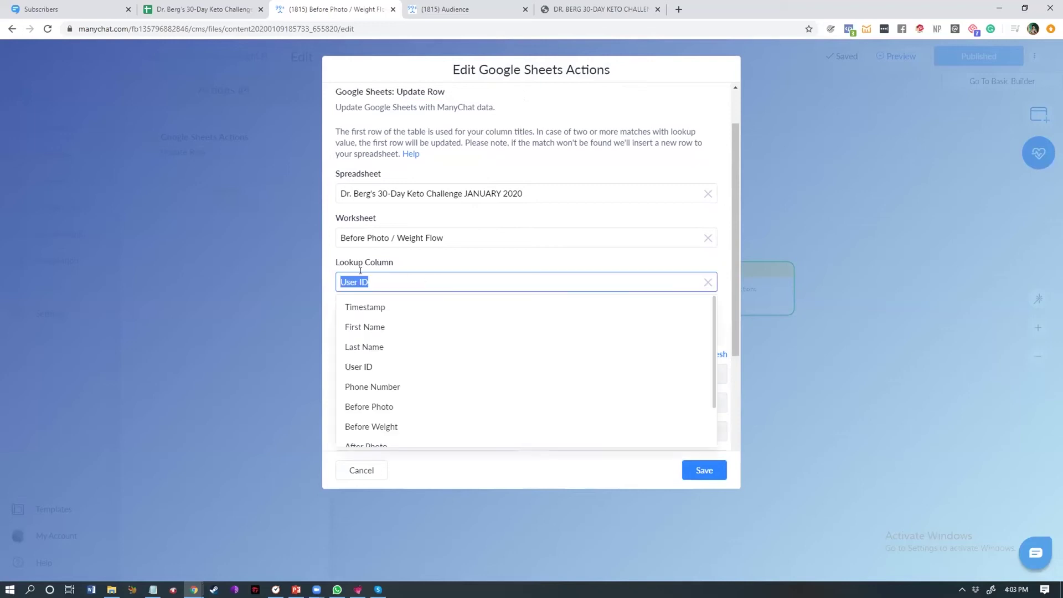
{"action": "left_click", "coordinate": [385, 261]}
{"action": "left_click_drag", "start_coordinate": [390, 262], "coordinate": [355, 270]}
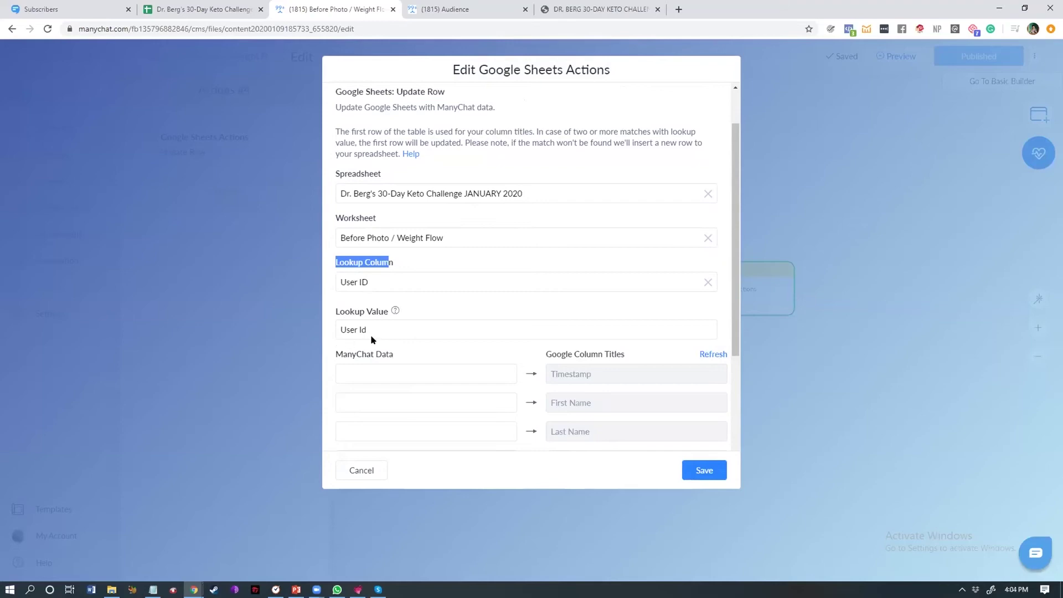
{"action": "scroll", "coordinate": [370, 334], "scroll_direction": "down", "scroll_amount": 1}
{"action": "scroll", "coordinate": [351, 308], "scroll_direction": "down", "scroll_amount": 1}
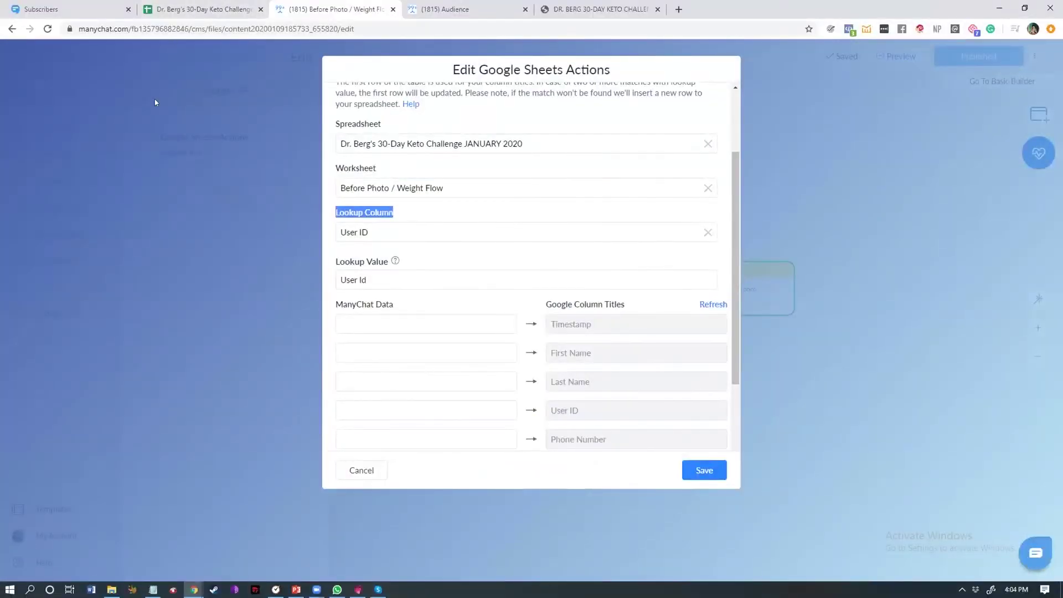
{"action": "left_click", "coordinate": [360, 232]}
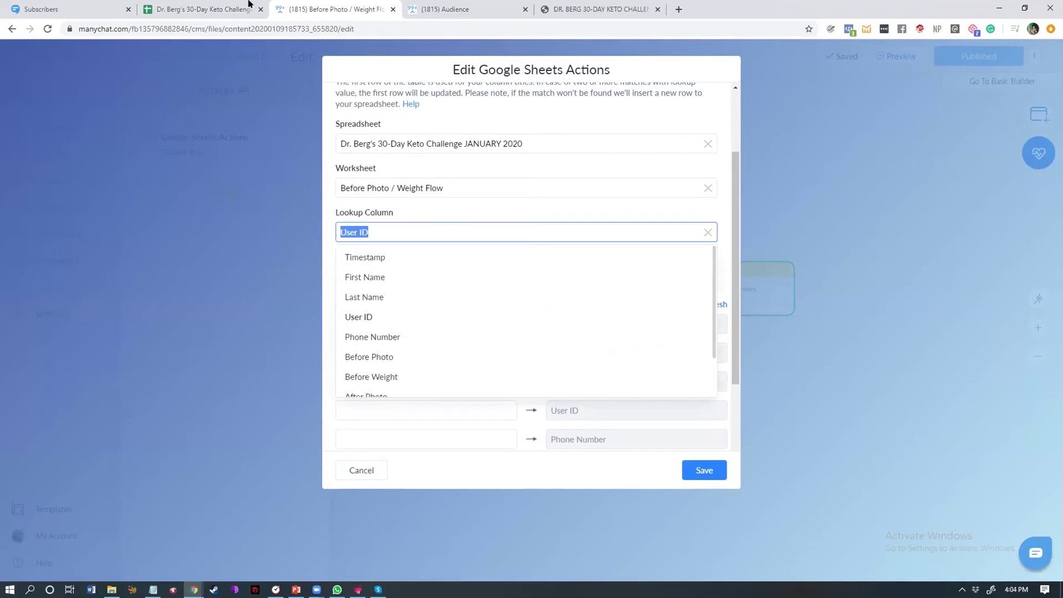
In the "Dr. Berg's 30-Day Keto Challenge JANUARY 2020" spreadsheet, remove the black fill from header cells B1:E1 and select the User ID column.
{"action": "left_click", "coordinate": [223, 14]}
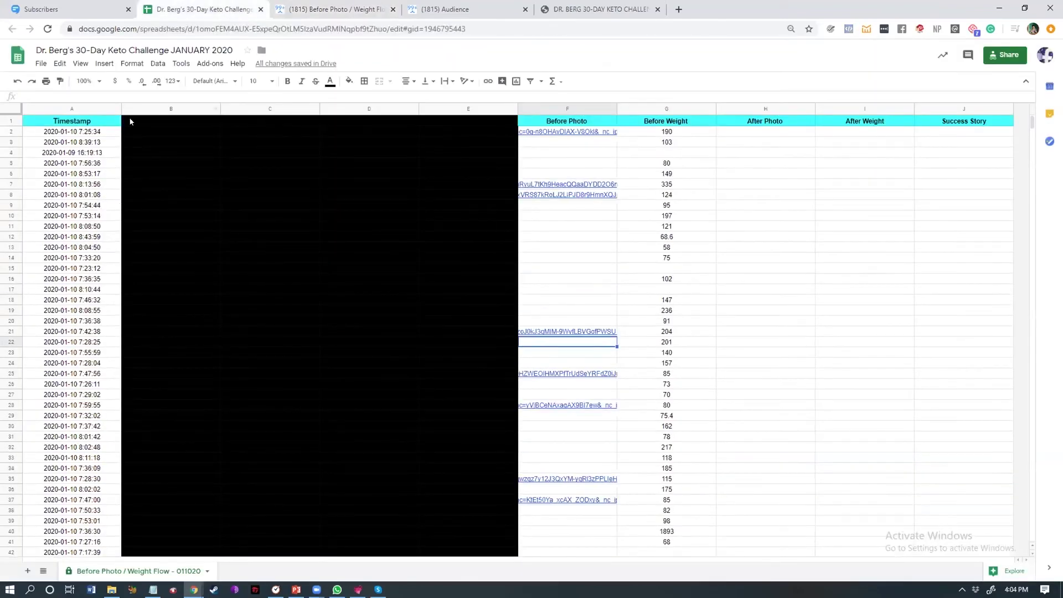
{"action": "left_click", "coordinate": [130, 121]}
{"action": "left_click", "coordinate": [476, 116], "text": "shift"}
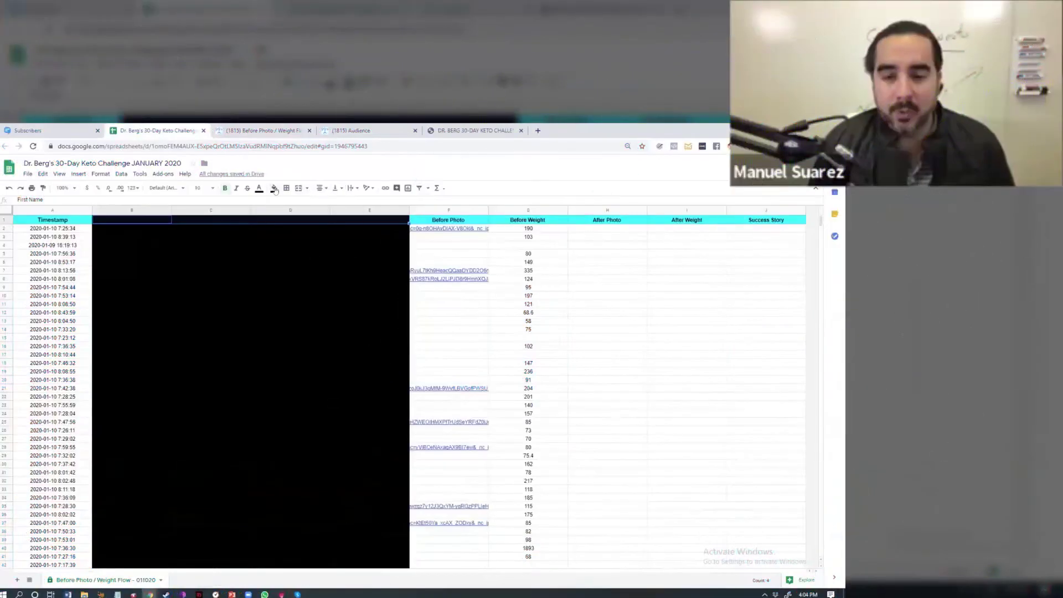
{"action": "left_click", "coordinate": [274, 188]}
{"action": "left_click", "coordinate": [293, 209]}
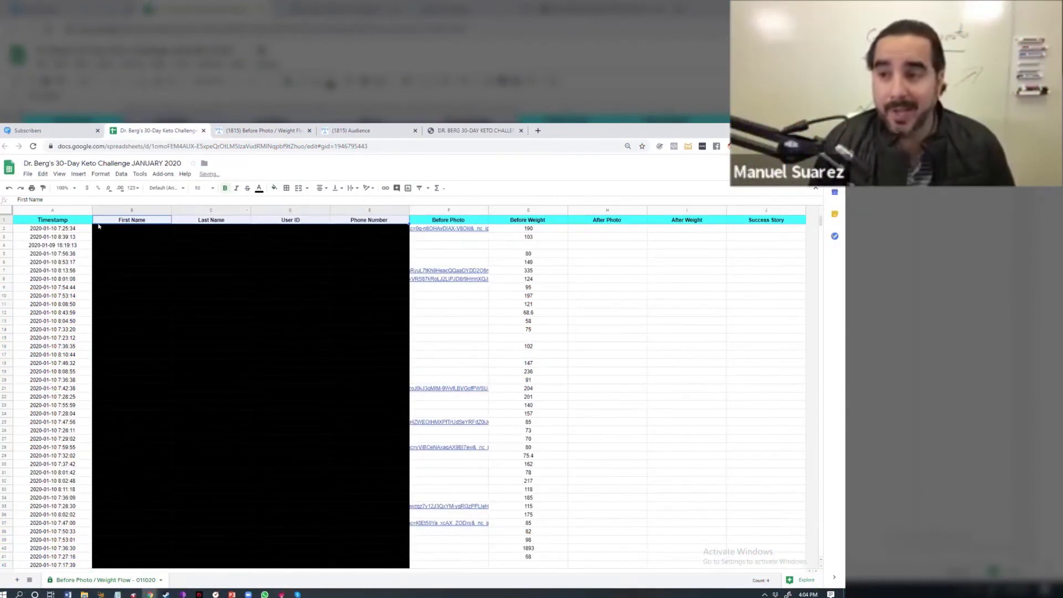
{"action": "left_click", "coordinate": [294, 209]}
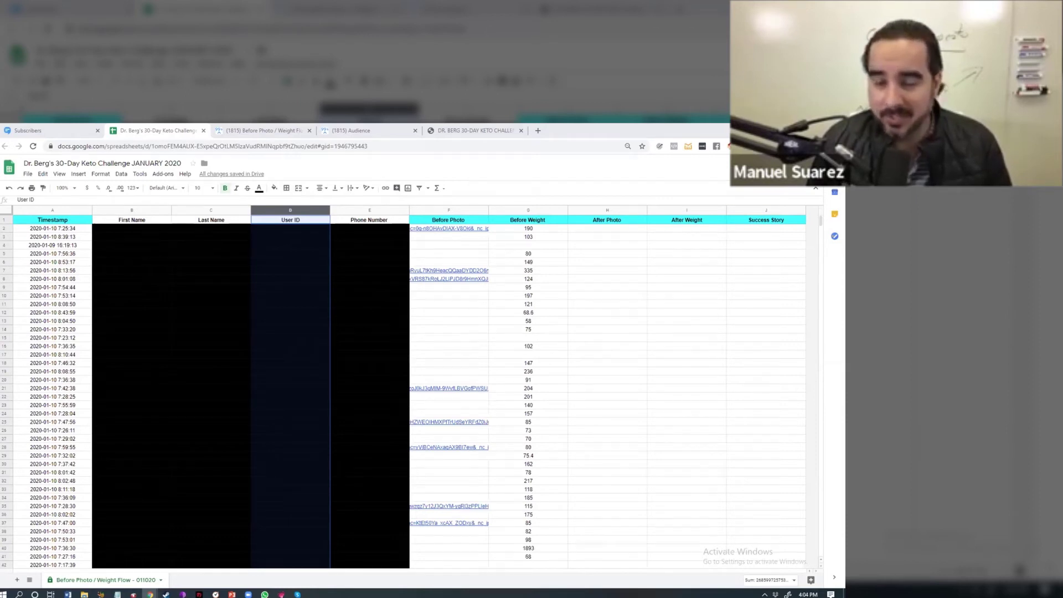
Return to ManyChat and open the automation sequence "The 30 Day Challenge (Current Version as of Jan 10, 2020)".
{"action": "key", "text": "ctrl+Tab"}
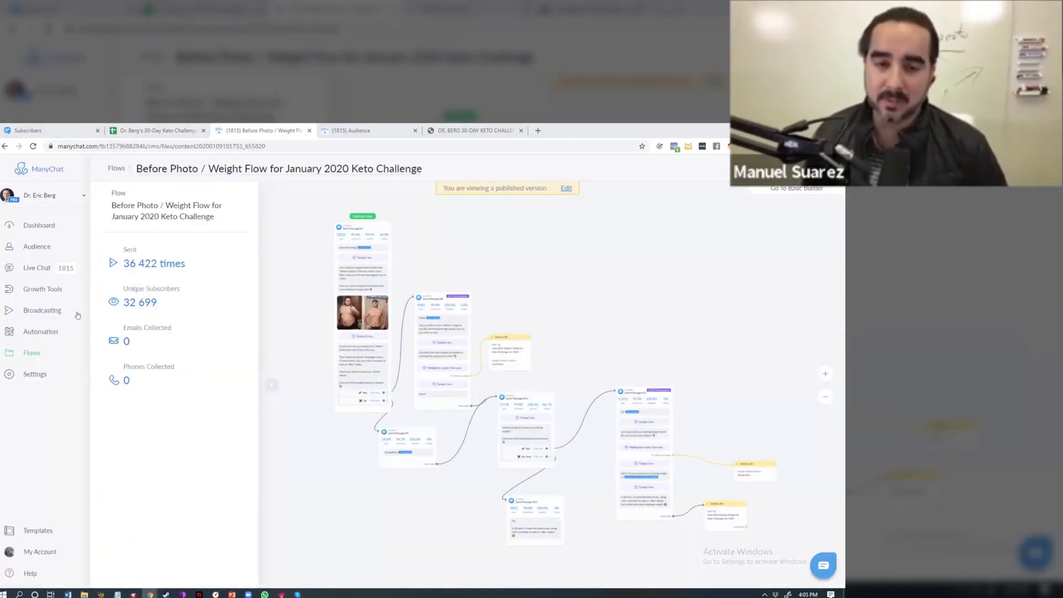
{"action": "left_click", "coordinate": [45, 330]}
{"action": "left_click", "coordinate": [42, 426]}
{"action": "scroll", "coordinate": [201, 351], "scroll_direction": "down", "scroll_amount": 20}
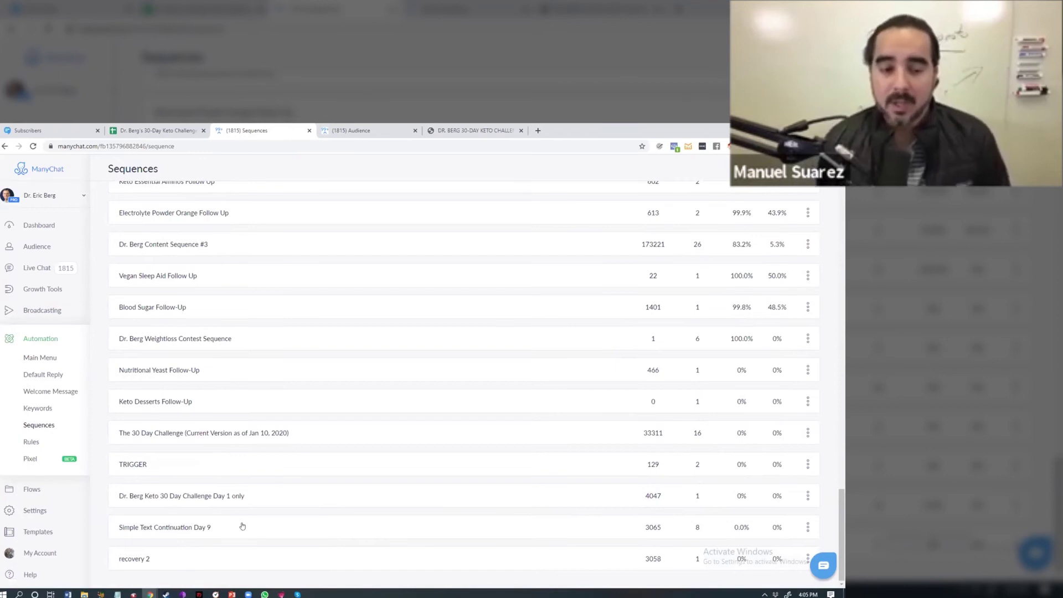
{"action": "left_click", "coordinate": [213, 437]}
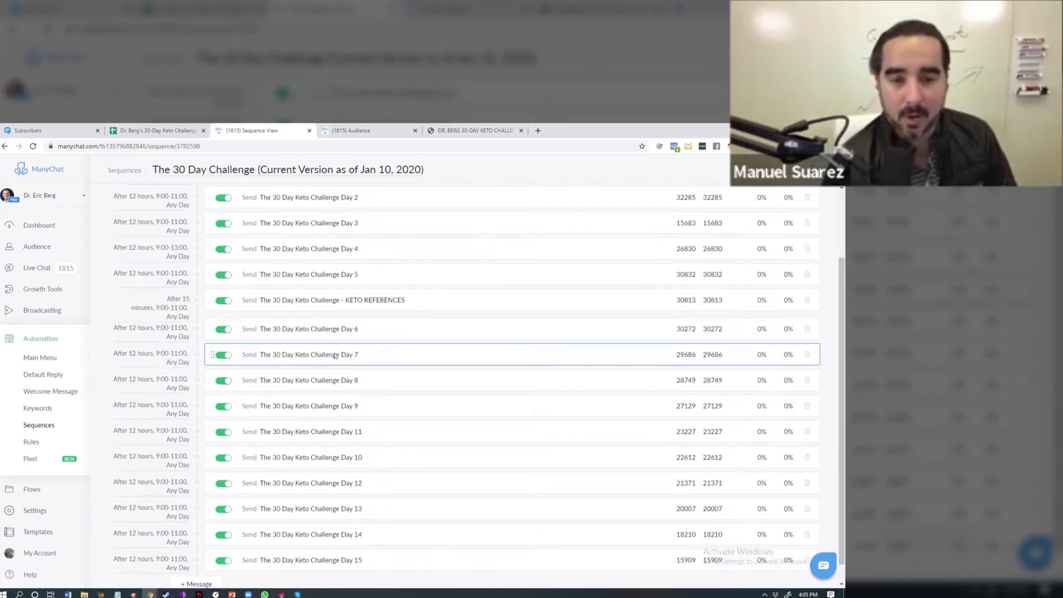
Open "The 30 Day Keto Challenge Day 5" message from the sequence in edit mode.
{"action": "left_click", "coordinate": [323, 275]}
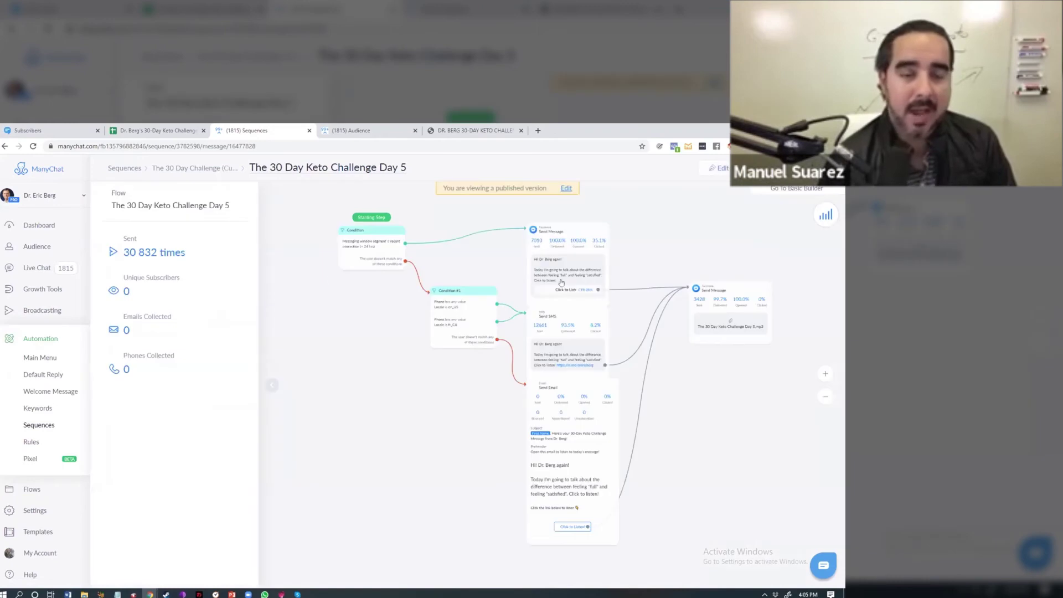
{"action": "left_click_drag", "start_coordinate": [462, 396], "coordinate": [446, 397]}
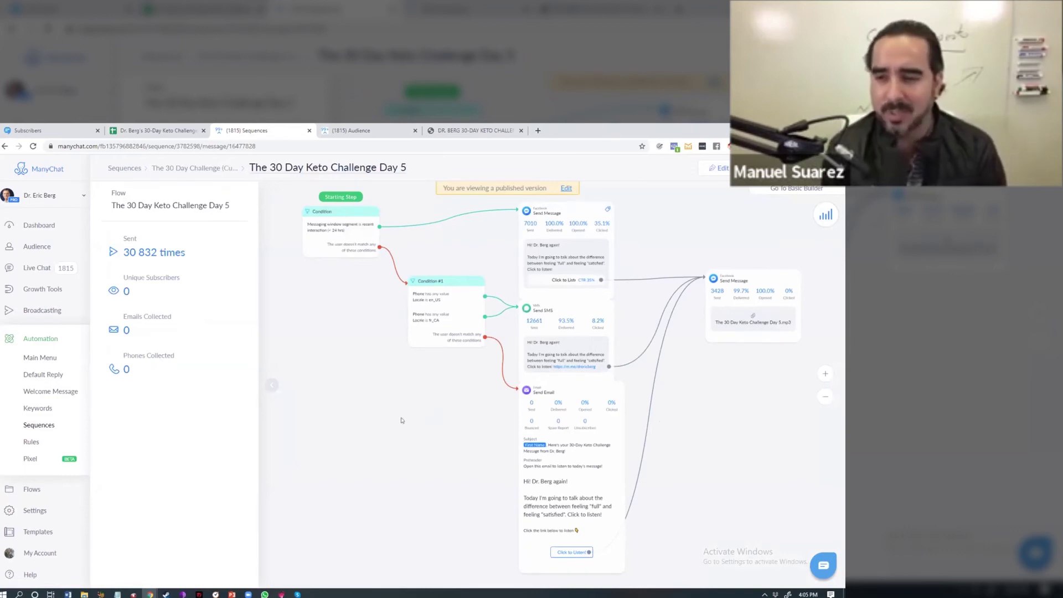
{"action": "left_click", "coordinate": [566, 188]}
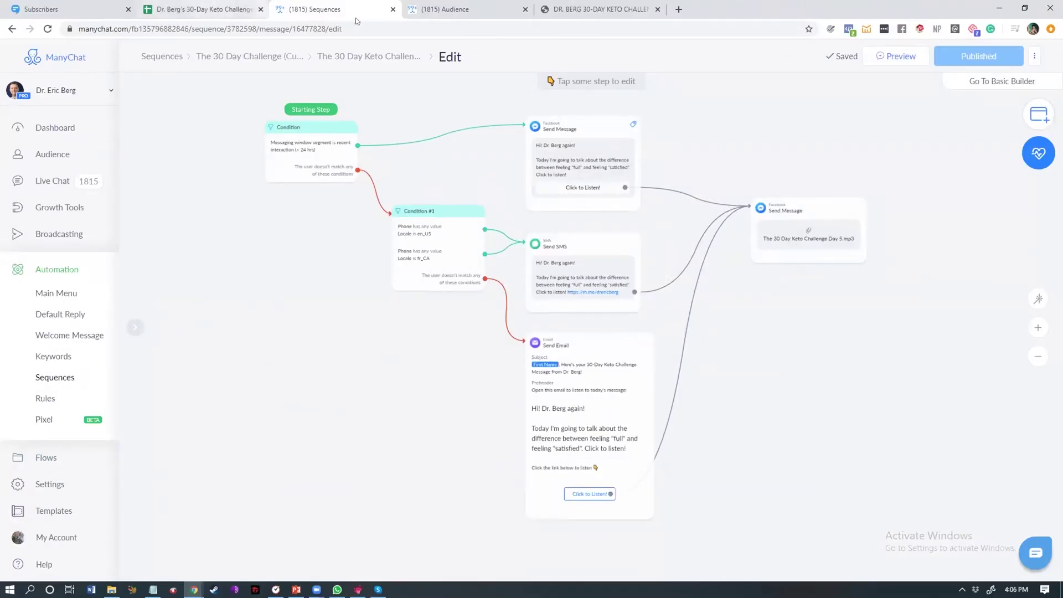
{"action": "left_click", "coordinate": [489, 4]}
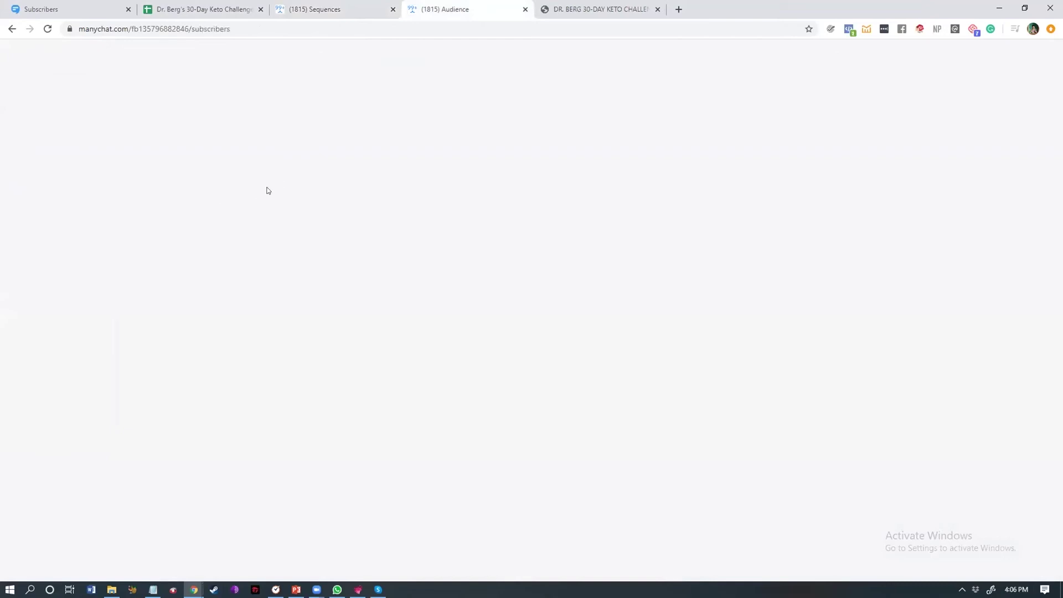
{"action": "left_click", "coordinate": [366, 5]}
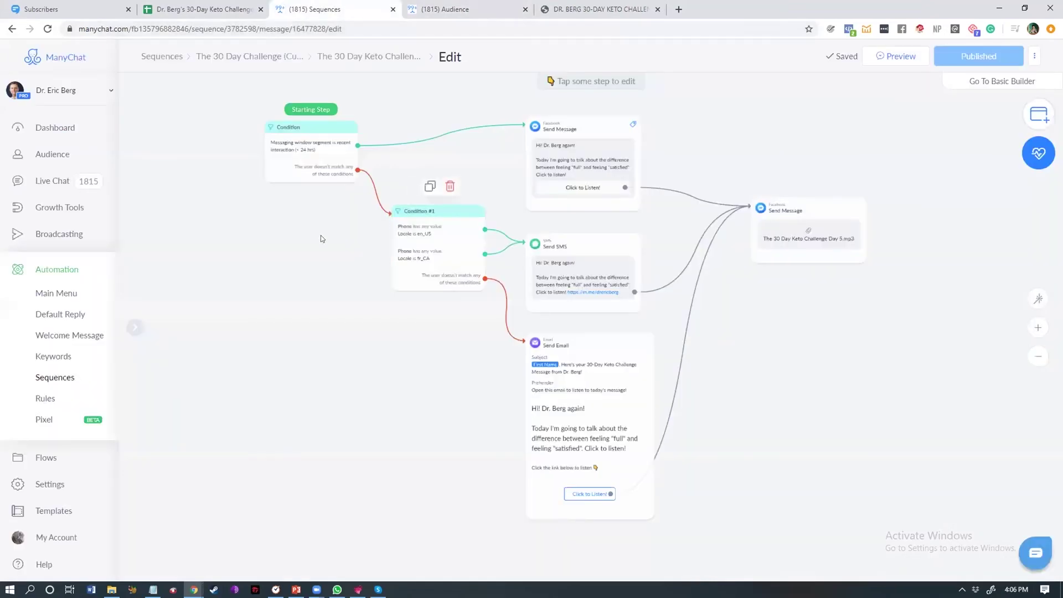
{"action": "left_click_drag", "start_coordinate": [289, 271], "coordinate": [263, 295]}
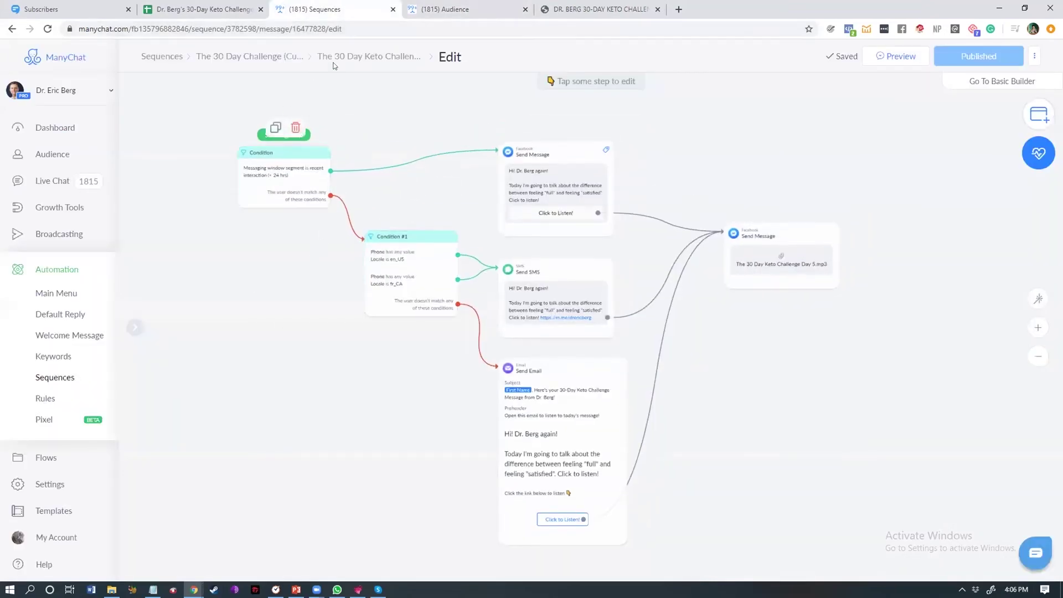
Return to the 30 Day Challenge sequence's message list and look over its daily messages, including the Day 4 message.
{"action": "left_click", "coordinate": [283, 57]}
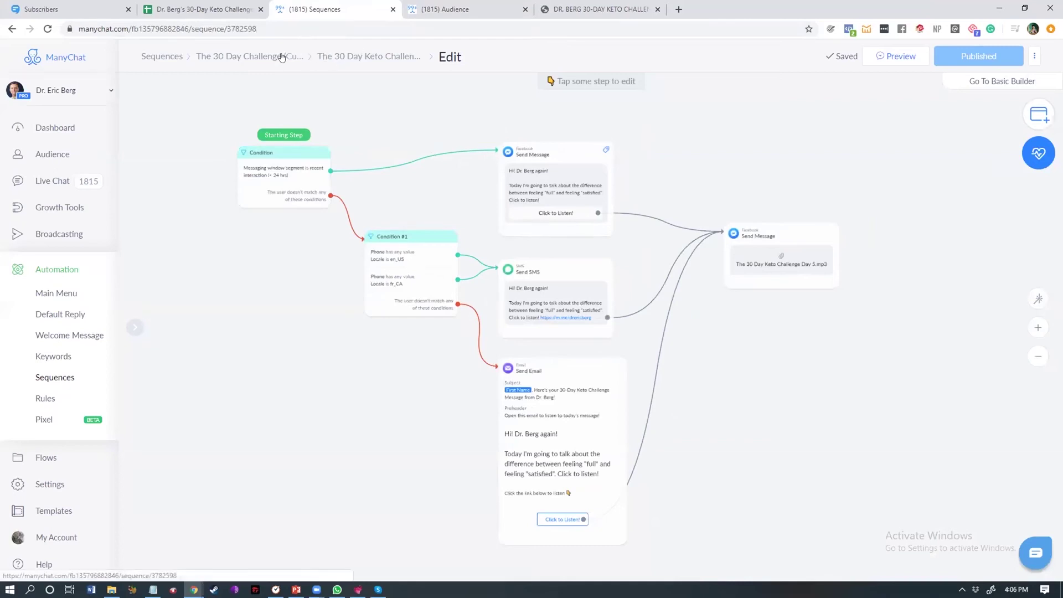
{"action": "scroll", "coordinate": [408, 269], "scroll_direction": "down", "scroll_amount": 3}
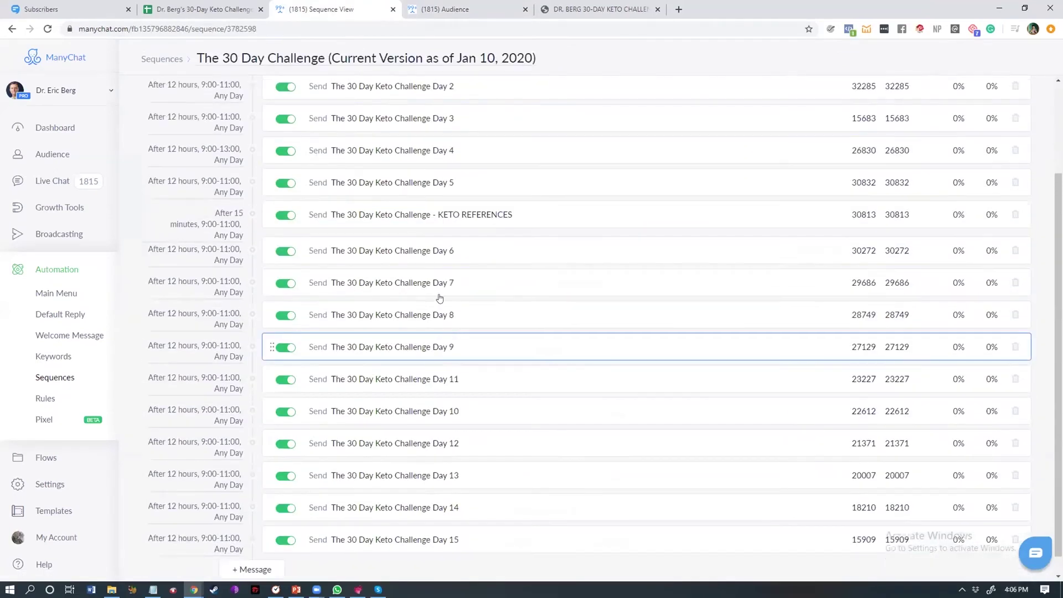
{"action": "scroll", "coordinate": [439, 298], "scroll_direction": "up", "scroll_amount": 3}
{"action": "left_click", "coordinate": [406, 268]}
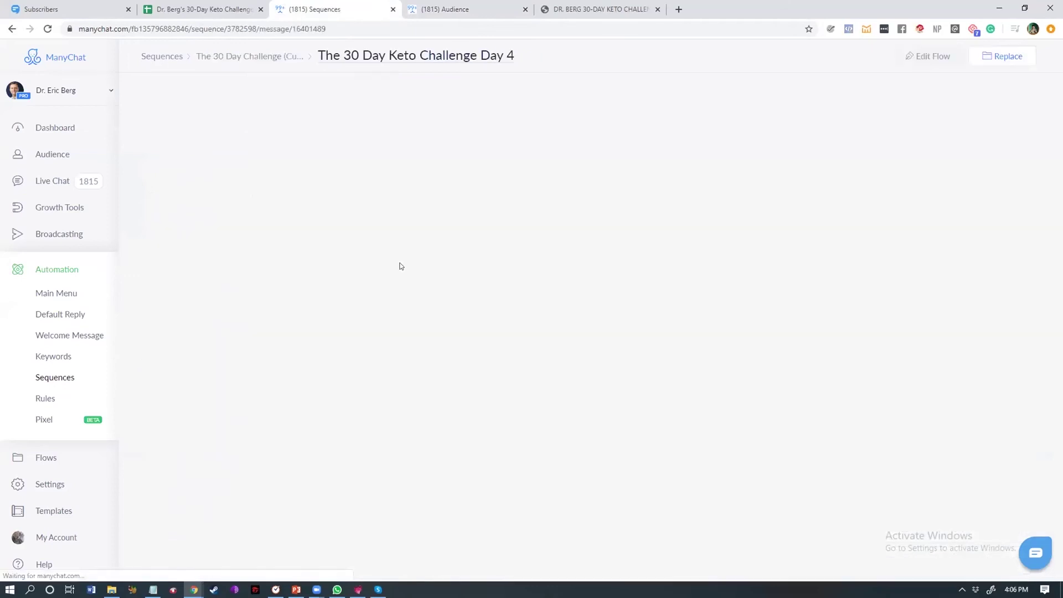
{"action": "left_click", "coordinate": [239, 57]}
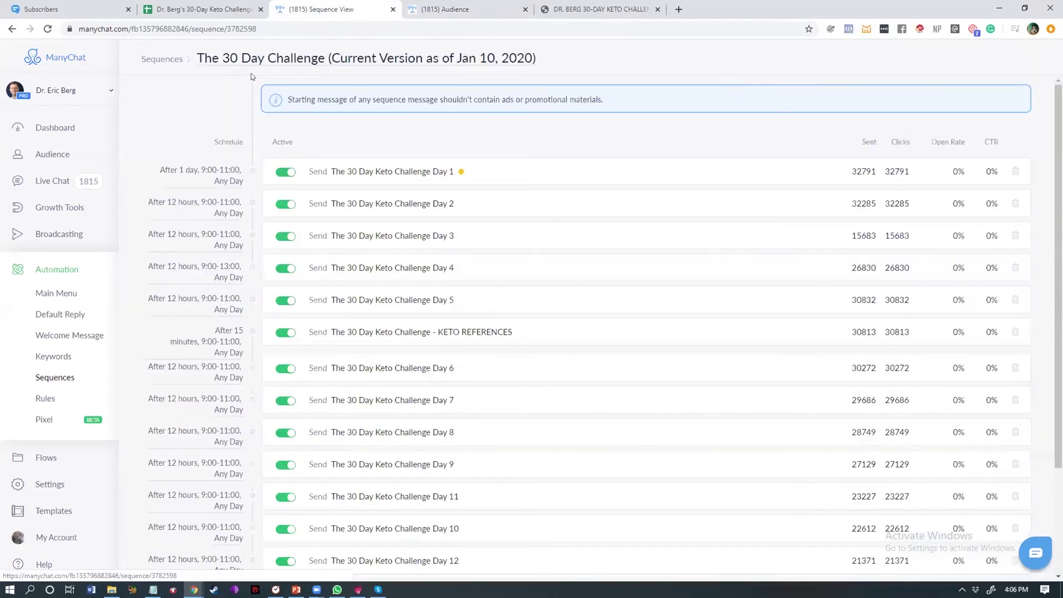
Open the delivery schedule of the Day 2 message and highlight its delay in hours after the previous message.
{"action": "left_click", "coordinate": [184, 208]}
{"action": "left_click", "coordinate": [319, 182]}
{"action": "left_click", "coordinate": [358, 138]}
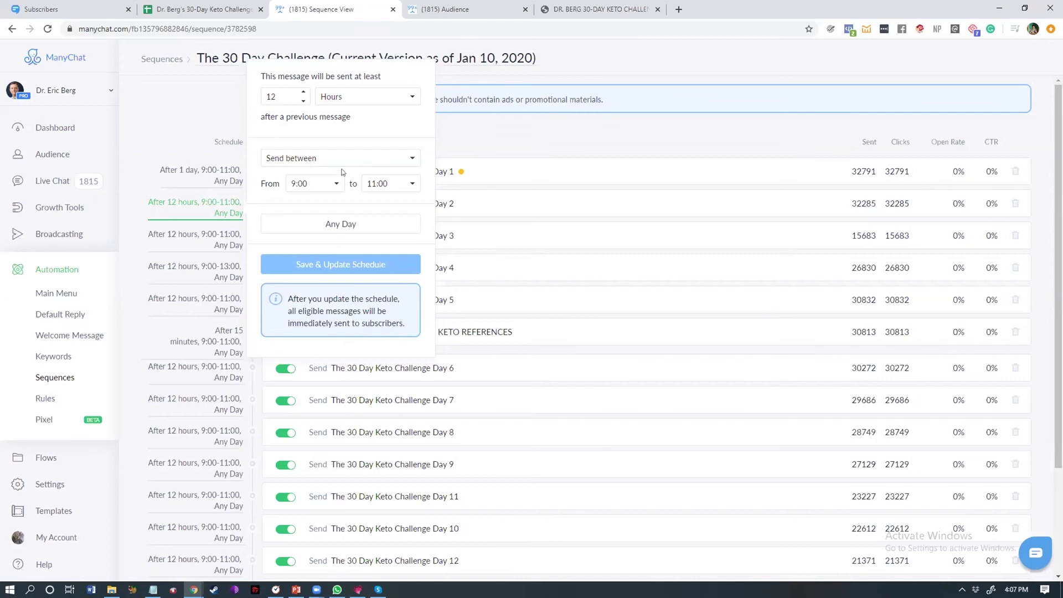
{"action": "left_click_drag", "start_coordinate": [274, 96], "coordinate": [259, 98]}
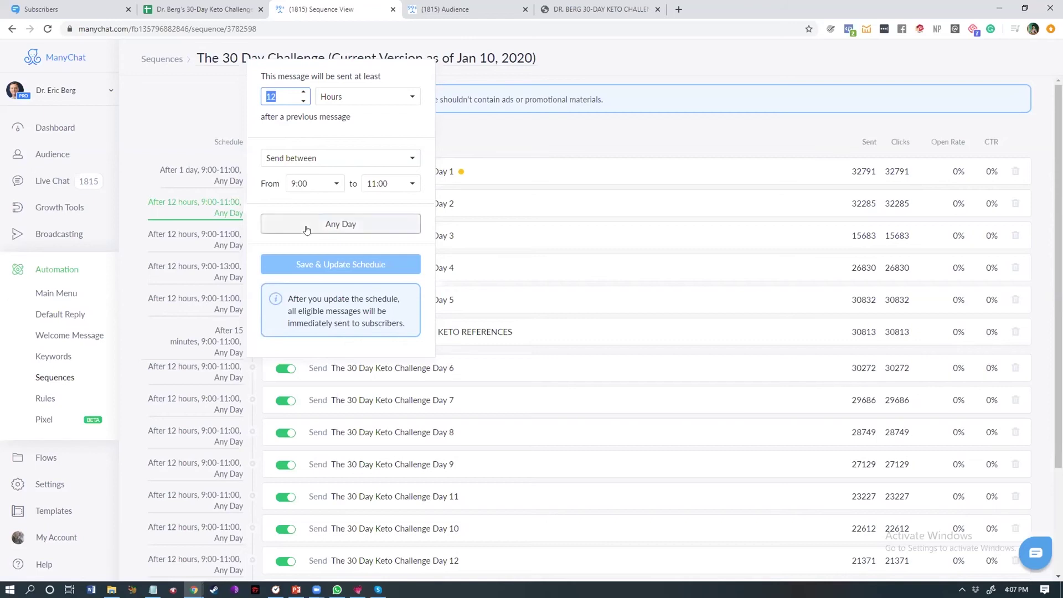
Open "The 30 Day Keto Challenge Day 2" message in edit mode and move the second condition directly below Condition #1.
{"action": "left_click", "coordinate": [190, 207]}
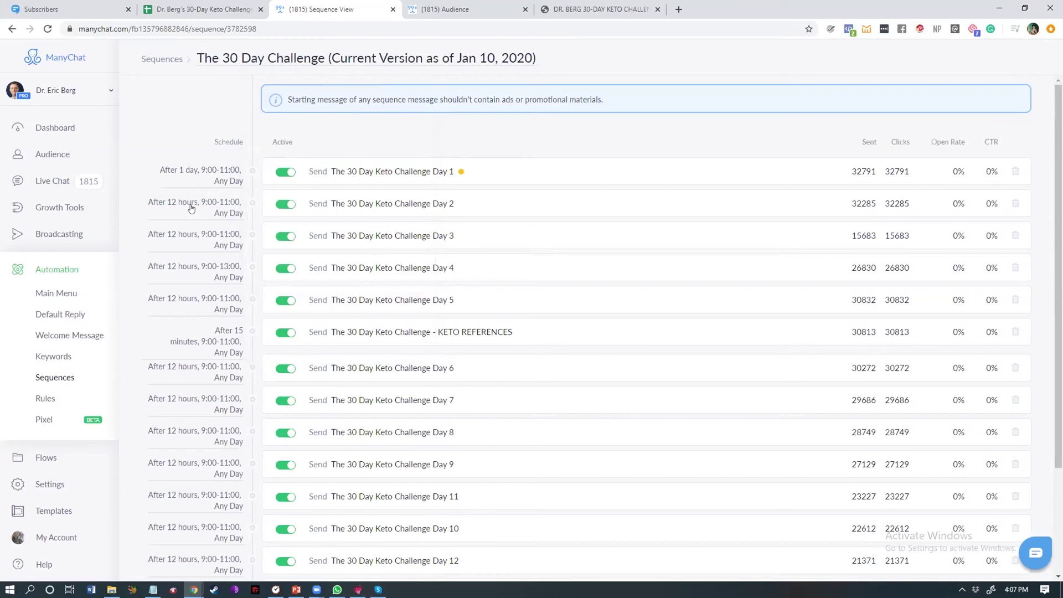
{"action": "left_click", "coordinate": [387, 204]}
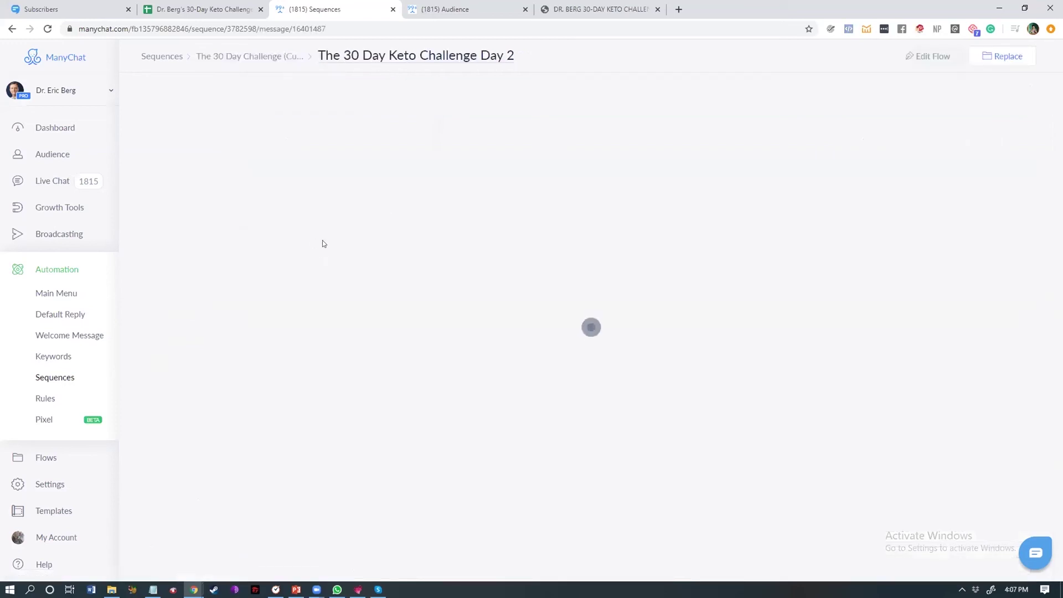
{"action": "left_click", "coordinate": [918, 58]}
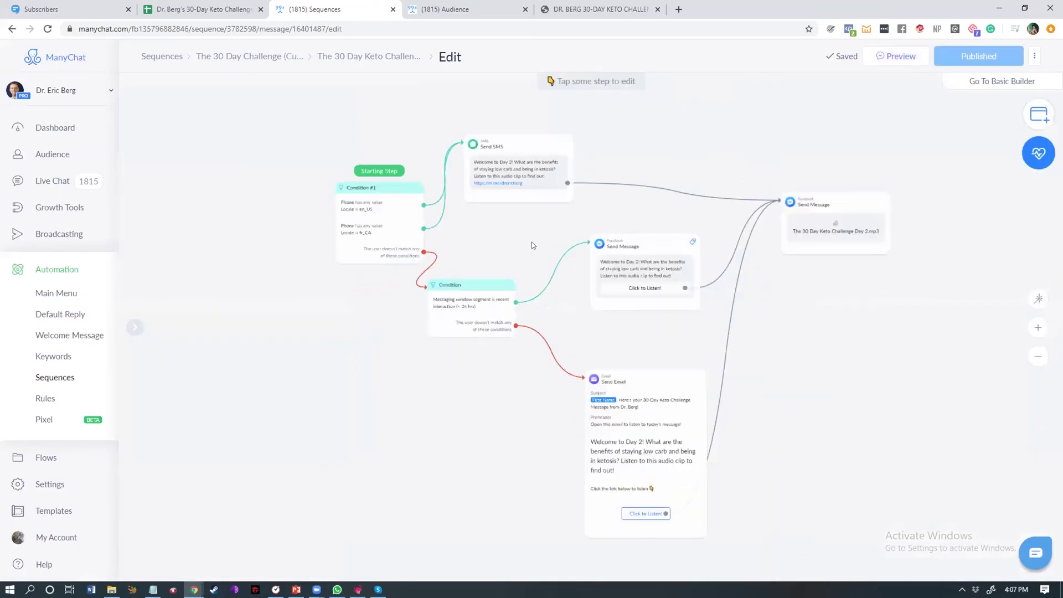
{"action": "left_click_drag", "start_coordinate": [468, 305], "coordinate": [373, 311]}
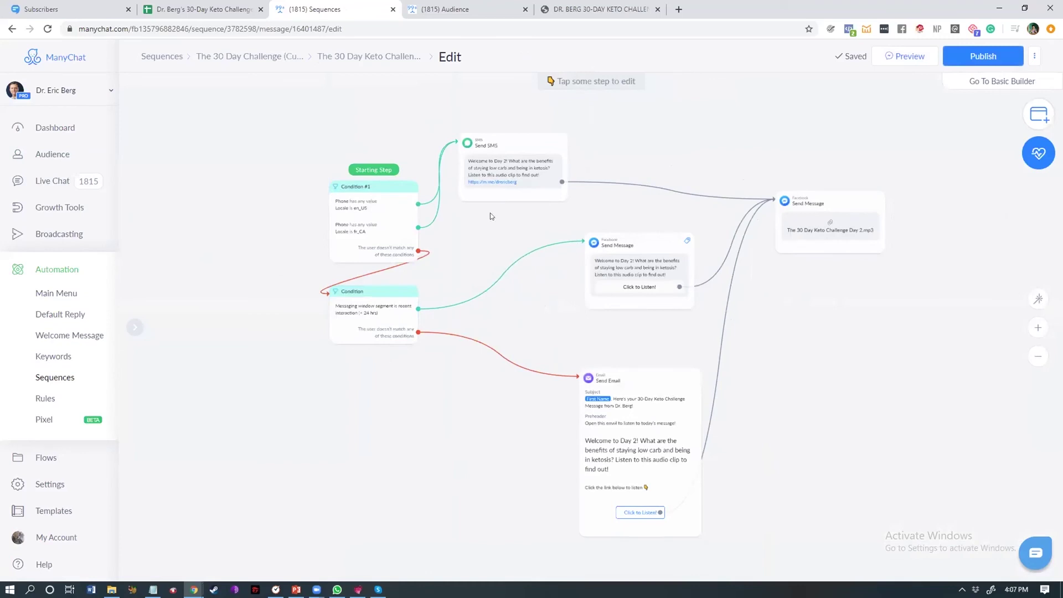
Open Condition #1 of the Day 2 flow and review its phone and locale rules.
{"action": "scroll", "coordinate": [393, 240], "scroll_direction": "up", "scroll_amount": 5}
{"action": "left_click", "coordinate": [341, 228]}
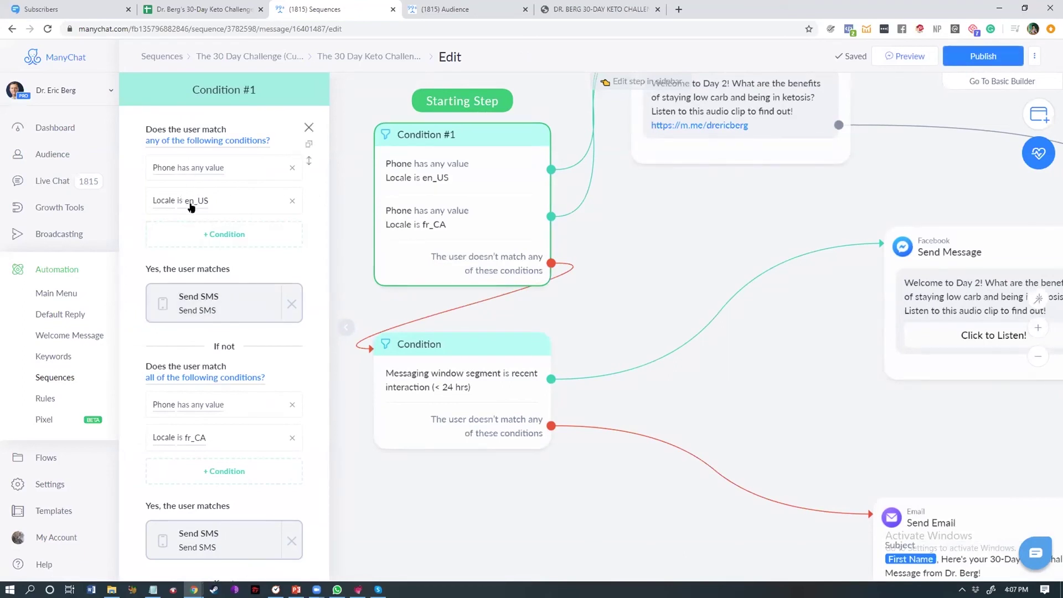
{"action": "scroll", "coordinate": [633, 315], "scroll_direction": "down", "scroll_amount": 2}
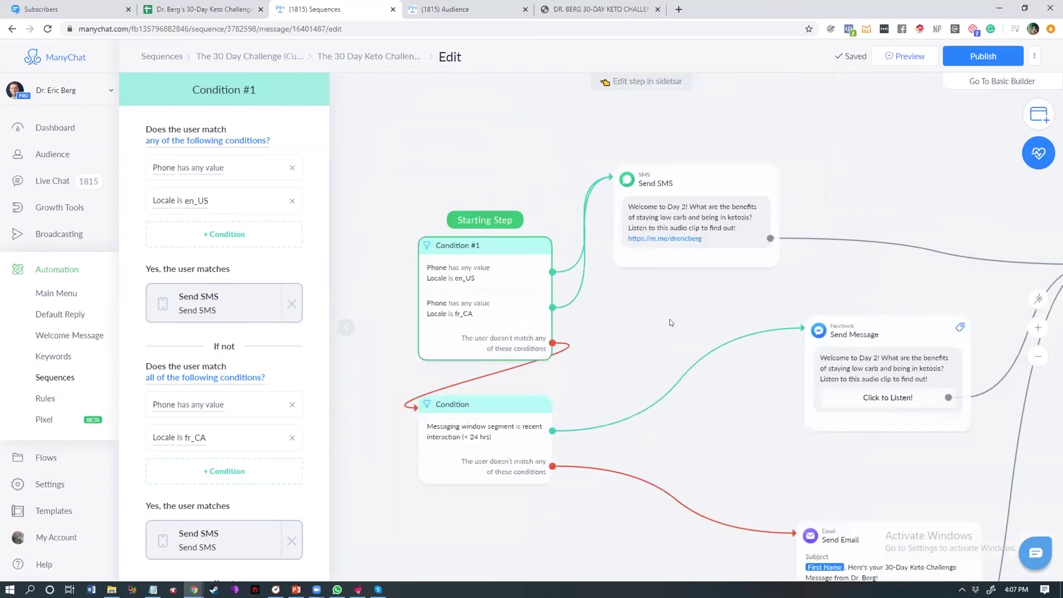
Inspect the Send SMS step and the linked Facebook message containing "The 30 Day Keto Challenge Day 2.mp3".
{"action": "left_click", "coordinate": [642, 218]}
{"action": "left_click_drag", "start_coordinate": [700, 250], "coordinate": [549, 214]}
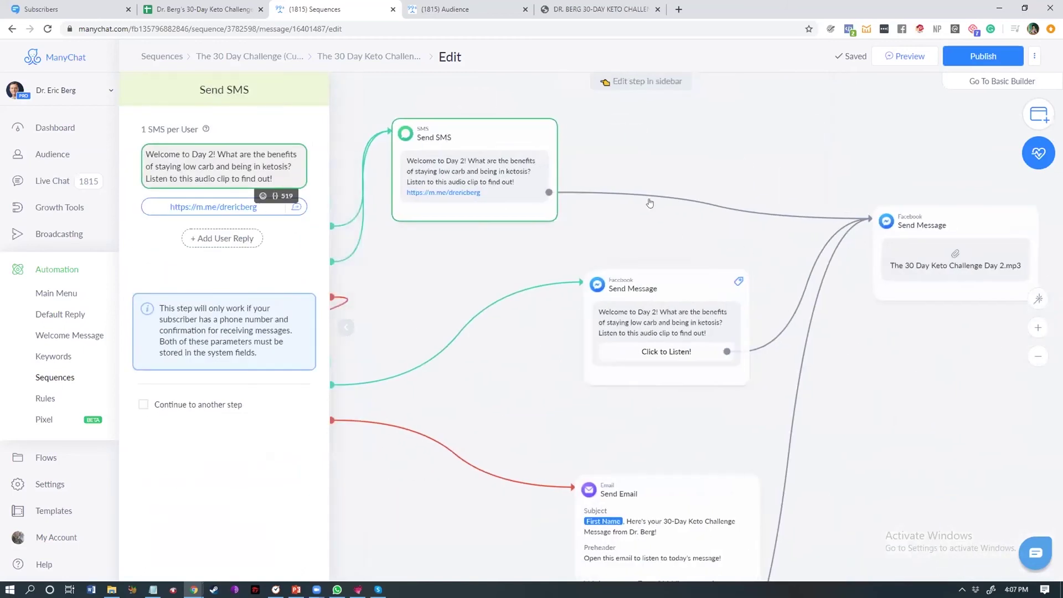
{"action": "left_click", "coordinate": [911, 265]}
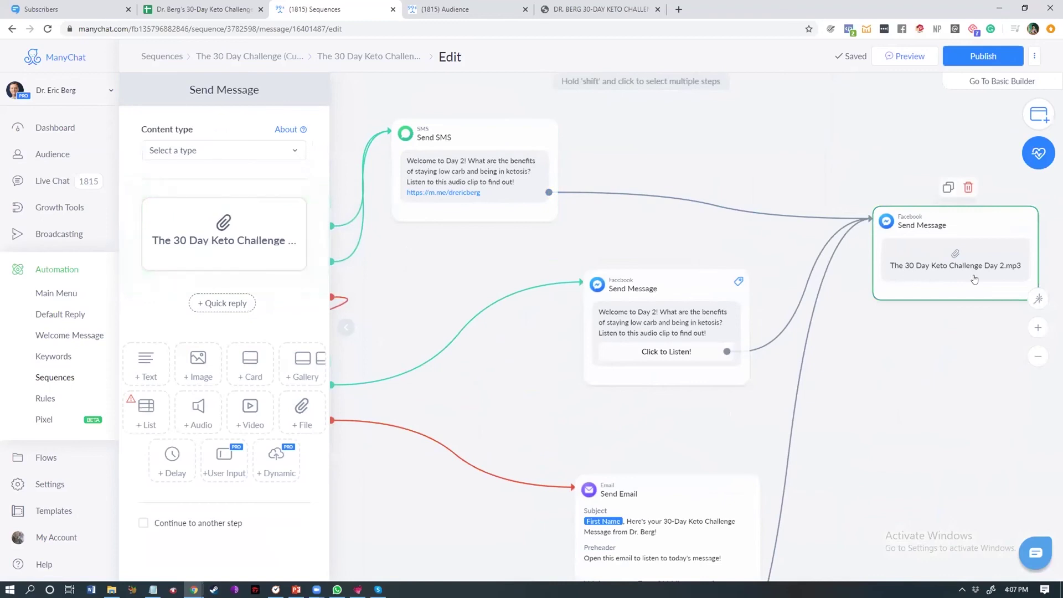
Reopen Condition #1 to check its fr_CA locale rule and the SMS path, and close the step editor.
{"action": "scroll", "coordinate": [454, 271], "scroll_direction": "left", "scroll_amount": 5}
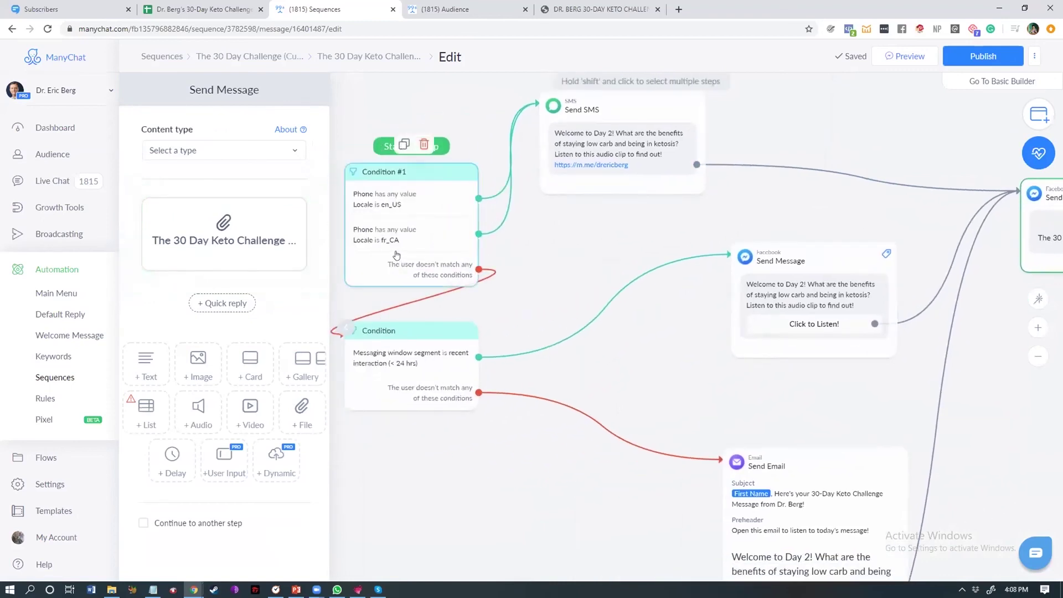
{"action": "left_click", "coordinate": [396, 255]}
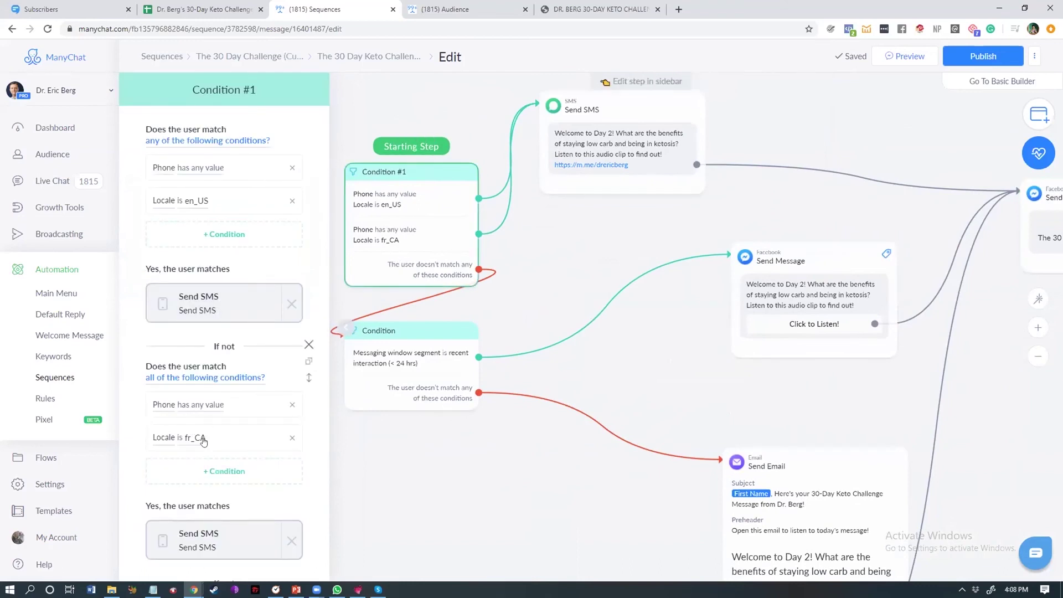
{"action": "left_click", "coordinate": [628, 177]}
{"action": "left_click", "coordinate": [416, 247]}
{"action": "left_click", "coordinate": [551, 274]}
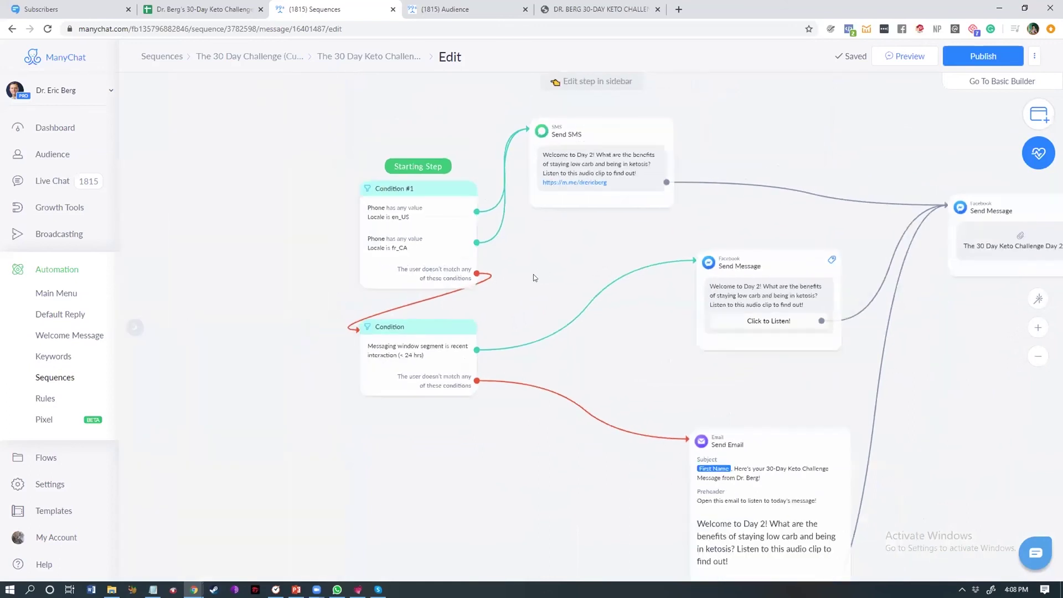
Inspect the Facebook Send Message step with the "Click to Listen!" button and return to Condition #1.
{"action": "left_click_drag", "start_coordinate": [560, 268], "coordinate": [518, 219]}
{"action": "left_click", "coordinate": [703, 253]}
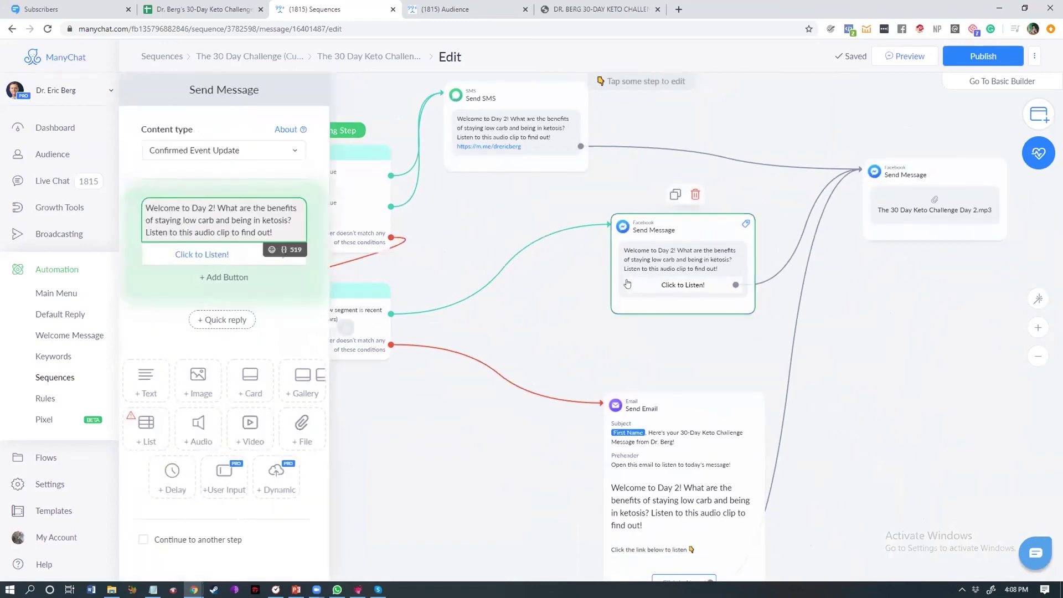
{"action": "left_click", "coordinate": [470, 321]}
{"action": "left_click", "coordinate": [332, 243]}
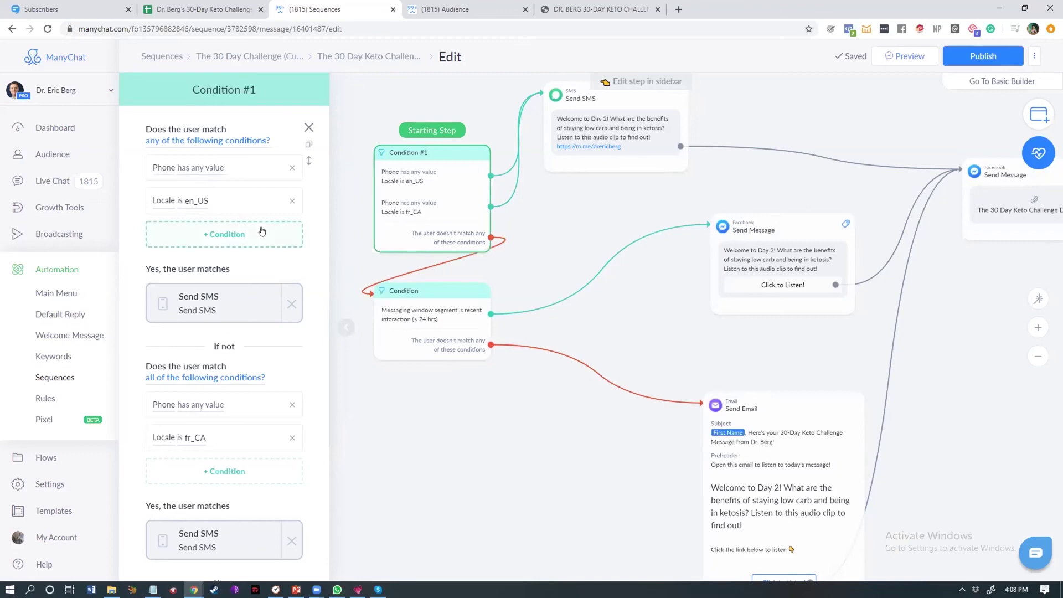
Trace the recent interaction (< 24 hrs) condition through its Facebook message to the Day 2 mp3 message.
{"action": "left_click", "coordinate": [439, 322]}
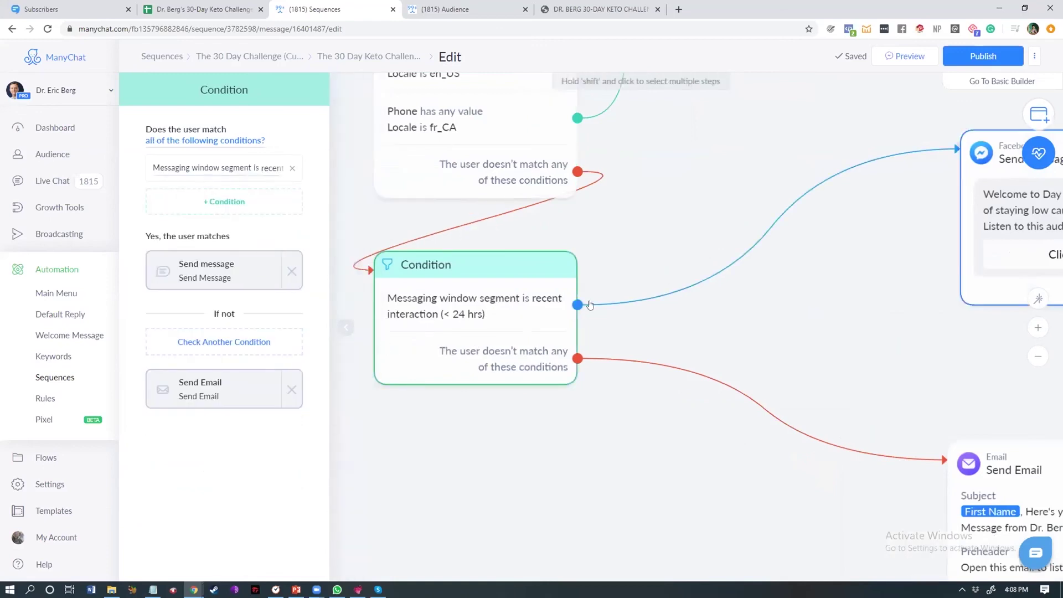
{"action": "scroll", "coordinate": [537, 334], "scroll_direction": "right", "scroll_amount": 1}
{"action": "scroll", "coordinate": [537, 335], "scroll_direction": "down", "scroll_amount": 3}
{"action": "left_click", "coordinate": [880, 233]}
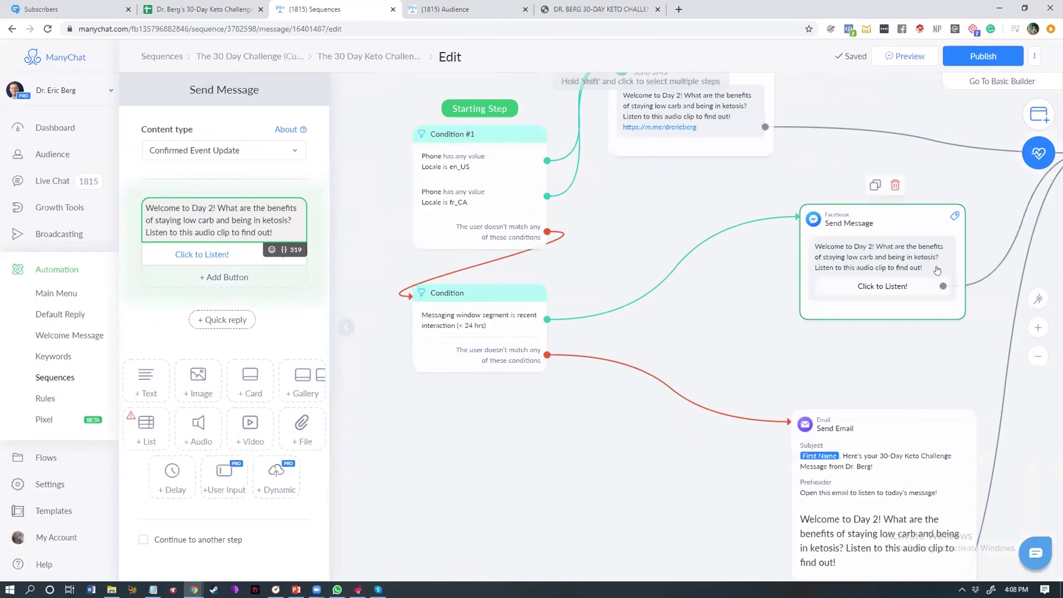
{"action": "mouse_move", "coordinate": [606, 318]}
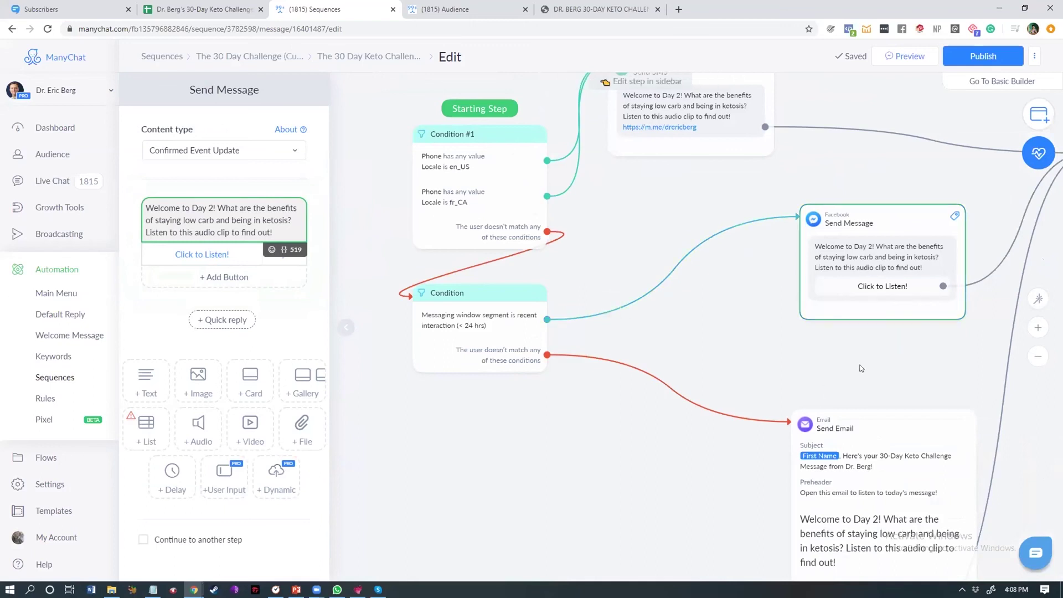
{"action": "scroll", "coordinate": [880, 244], "scroll_direction": "right", "scroll_amount": 3}
{"action": "left_click", "coordinate": [1002, 216]}
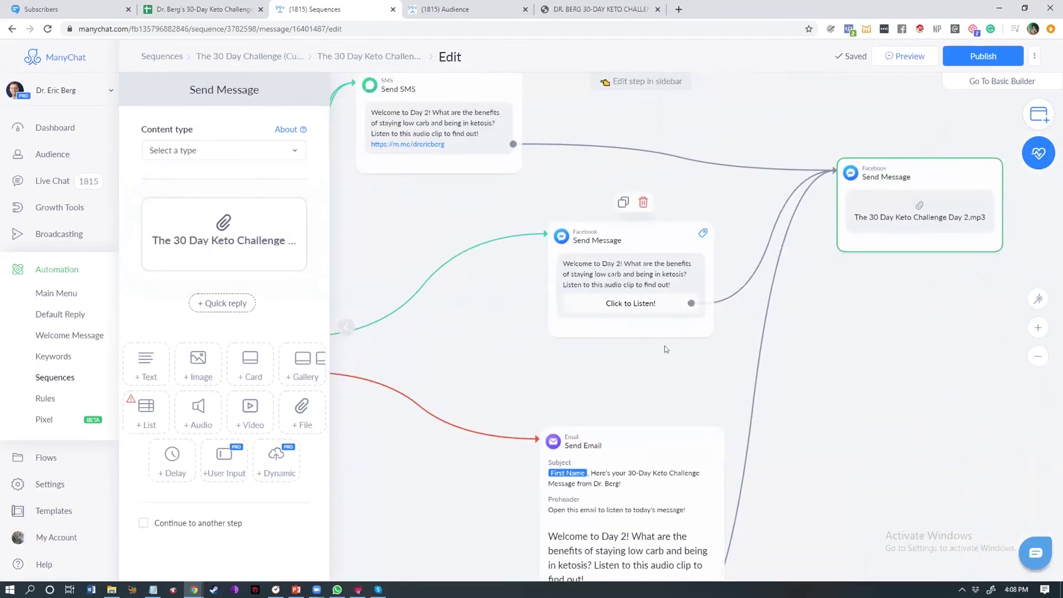
Examine the second condition's unmatched branch leading to the Send Email step within the whole Day 2 flow.
{"action": "scroll", "coordinate": [554, 310], "scroll_direction": "left", "scroll_amount": 5}
{"action": "scroll", "coordinate": [553, 310], "scroll_direction": "down", "scroll_amount": 2}
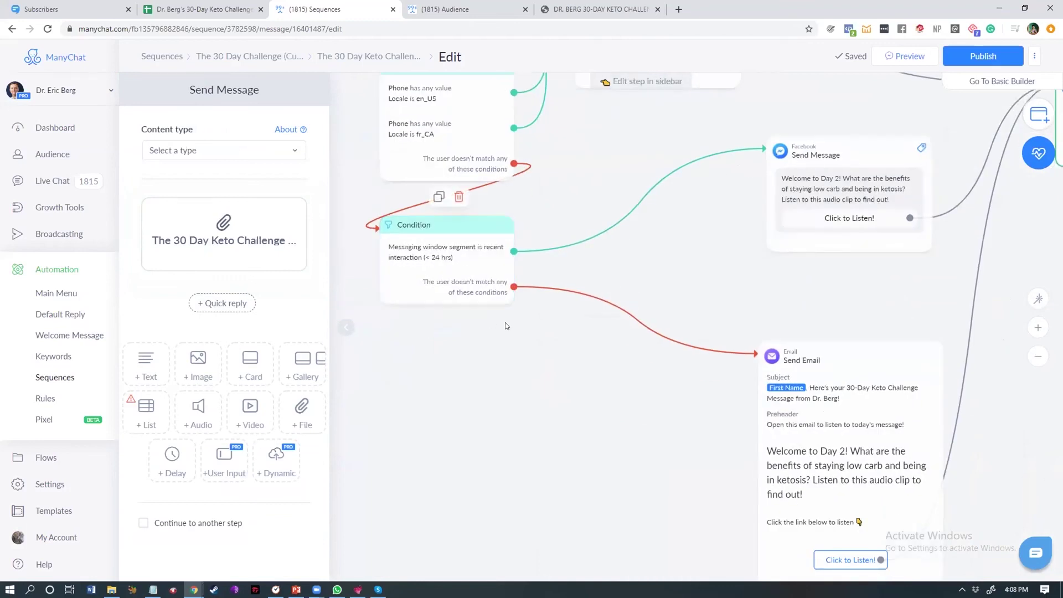
{"action": "scroll", "coordinate": [504, 322], "scroll_direction": "down", "scroll_amount": 3}
{"action": "scroll", "coordinate": [529, 443], "scroll_direction": "right", "scroll_amount": 2}
{"action": "scroll", "coordinate": [581, 487], "scroll_direction": "up", "scroll_amount": 2}
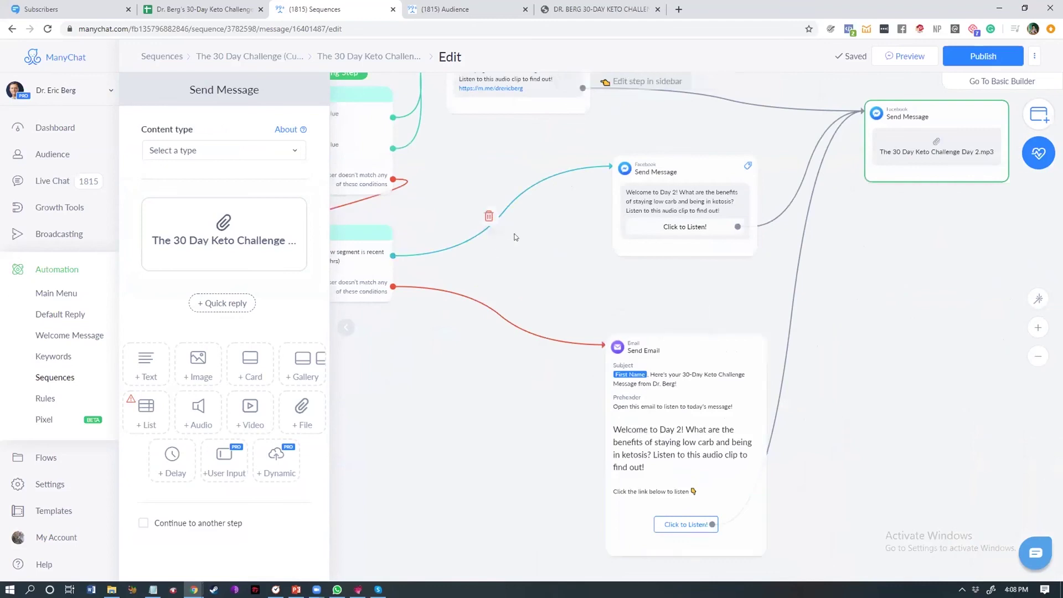
{"action": "scroll", "coordinate": [534, 267], "scroll_direction": "down", "scroll_amount": 3}
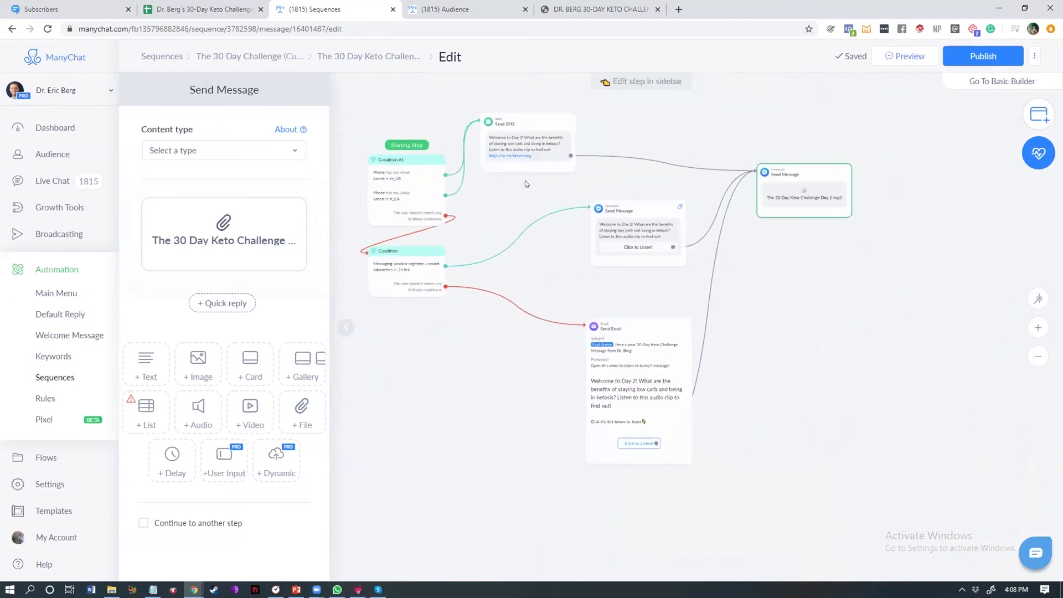
Move the Send SMS step directly above the Facebook Send Message step, and shift the Day 2 mp3 message slightly lower.
{"action": "left_click_drag", "start_coordinate": [516, 155], "coordinate": [621, 160]}
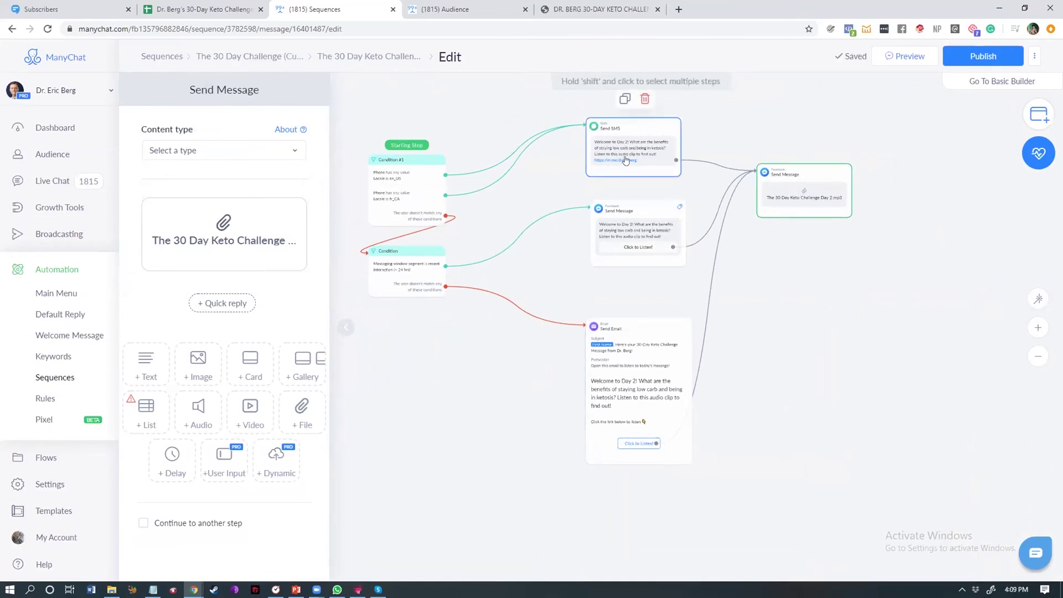
{"action": "left_click", "coordinate": [628, 224]}
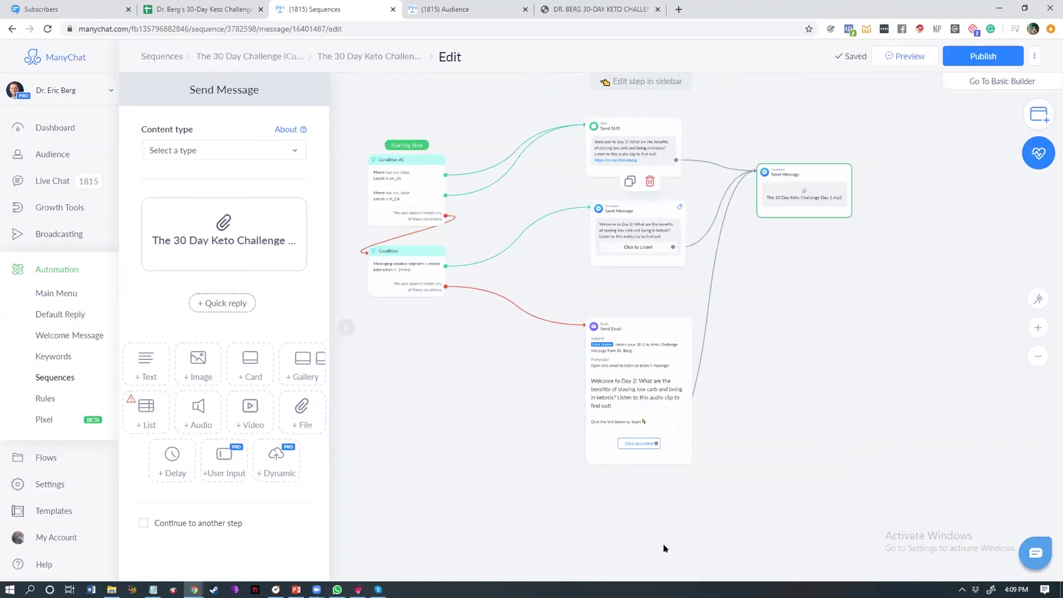
{"action": "left_click", "coordinate": [624, 129]}
{"action": "left_click", "coordinate": [624, 129]}
{"action": "left_click", "coordinate": [618, 334]}
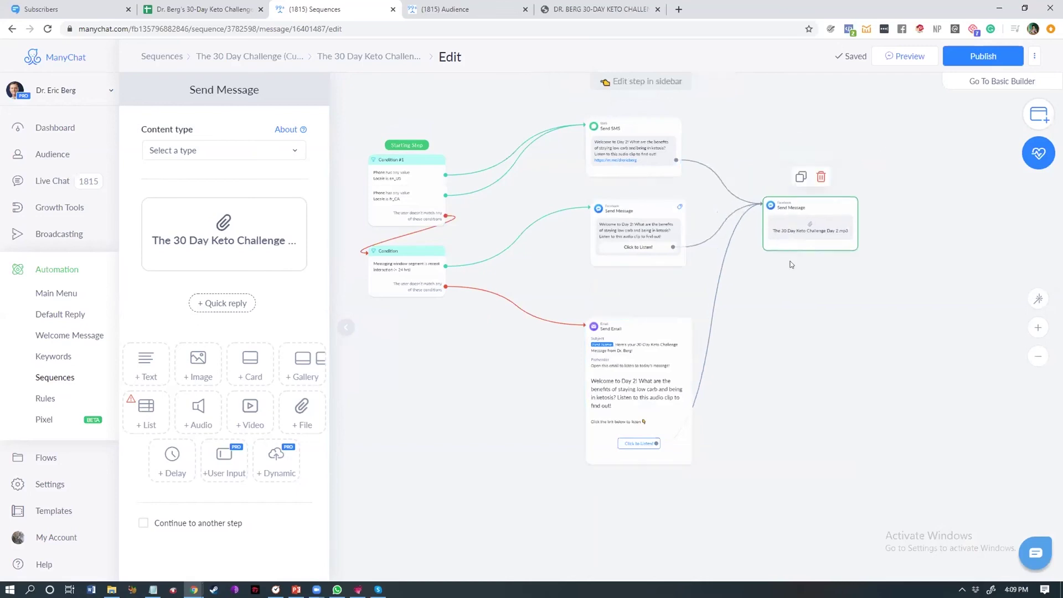
Look over the SMS, Facebook and email steps and their links to the Day 2 mp3 message.
{"action": "scroll", "coordinate": [791, 200], "scroll_direction": "up", "scroll_amount": 5}
{"action": "scroll", "coordinate": [474, 438], "scroll_direction": "down", "scroll_amount": 5}
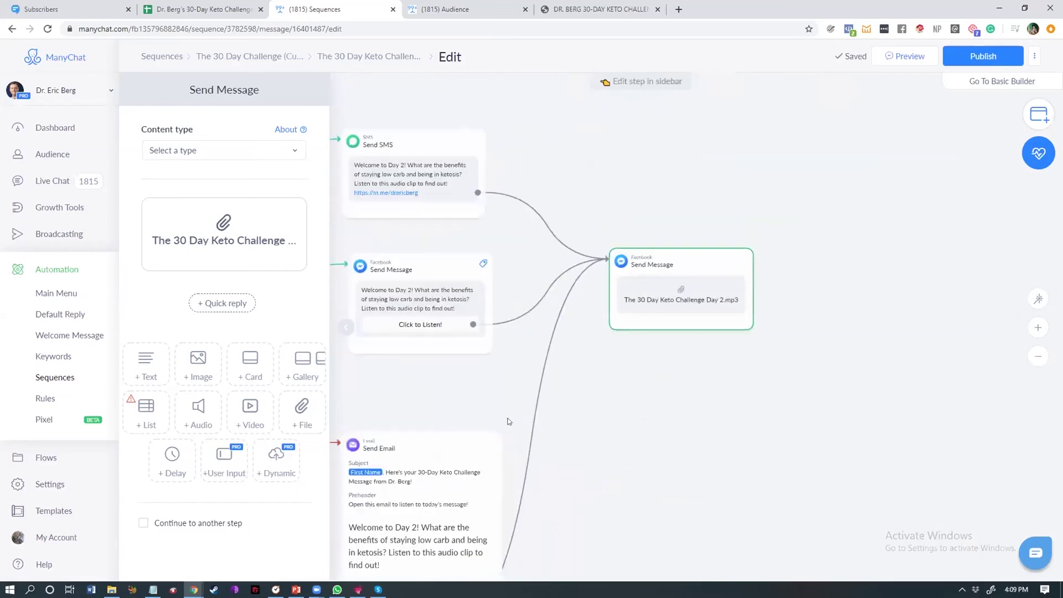
{"action": "left_click_drag", "start_coordinate": [426, 205], "coordinate": [512, 165]}
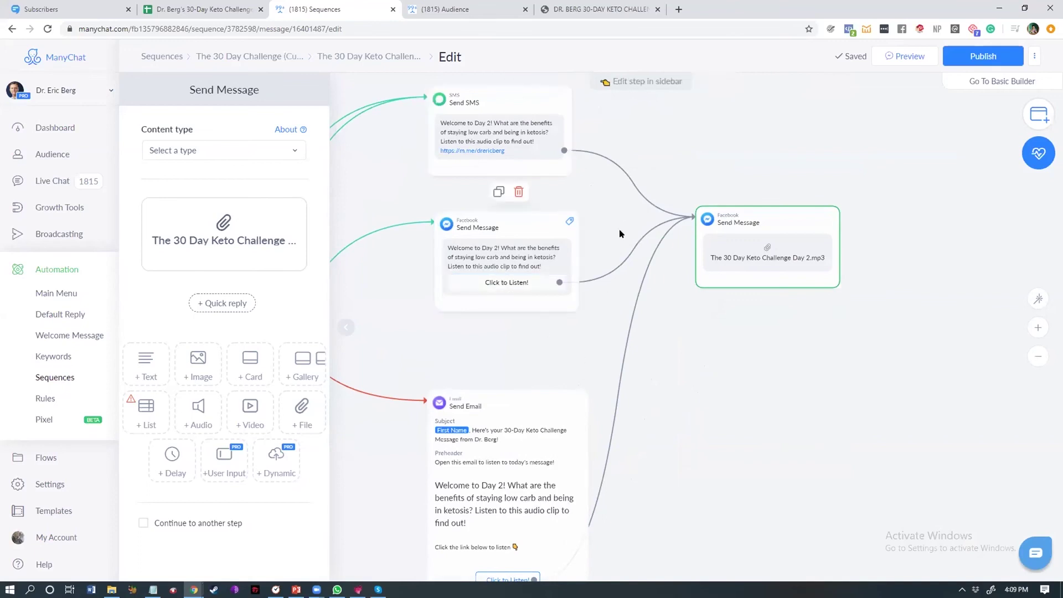
{"action": "scroll", "coordinate": [553, 446], "scroll_direction": "down", "scroll_amount": 3}
{"action": "scroll", "coordinate": [558, 449], "scroll_direction": "up", "scroll_amount": 1}
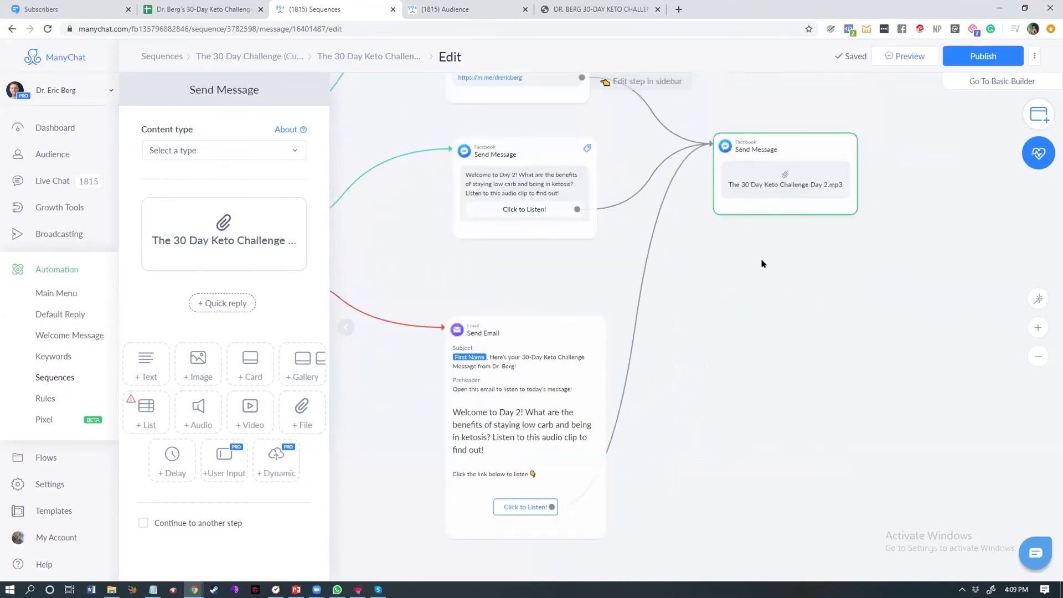